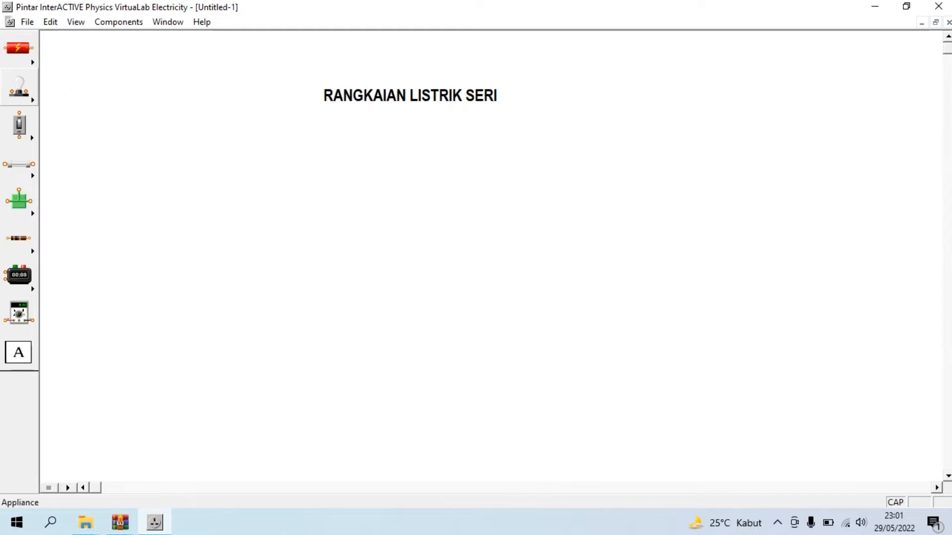
Place a Fictitious battery in the open area below the RANGKAIAN LISTRIK SERI title
left_click(18, 48)
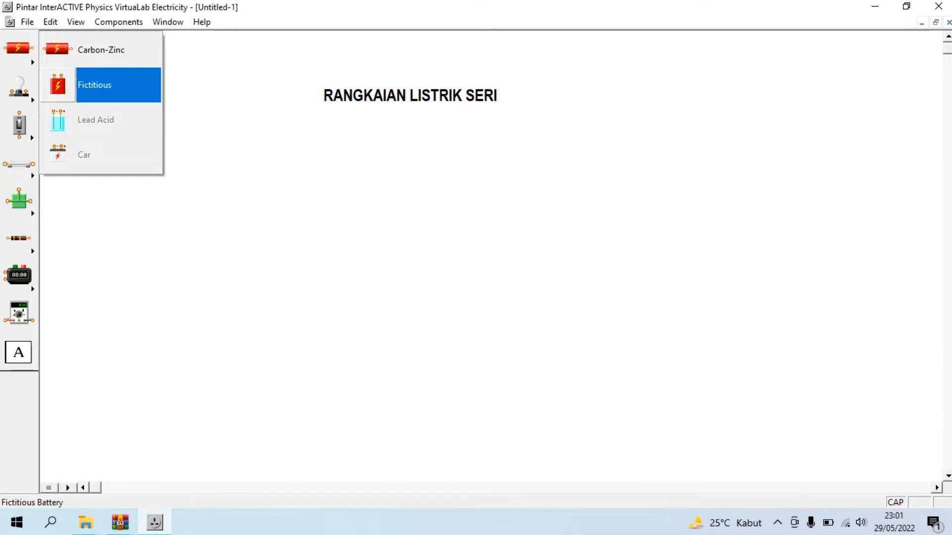
left_click(63, 90)
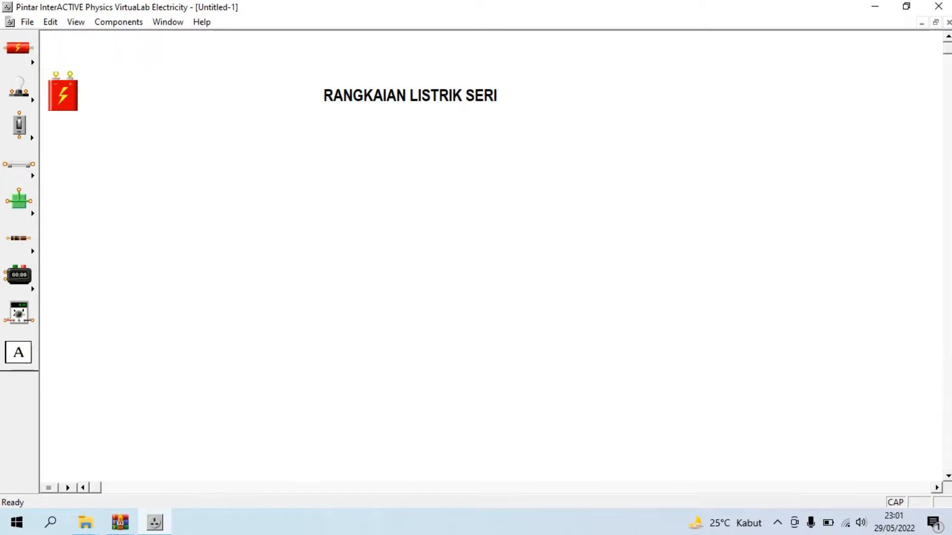
left_click_drag(63, 91, 391, 287)
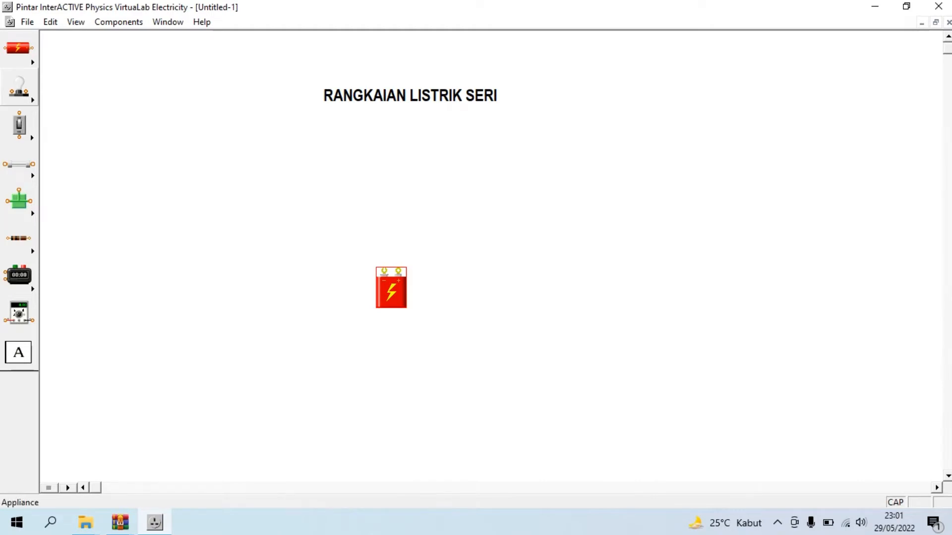
Place three bulbs in a horizontal row between the title and the battery
left_click(19, 88)
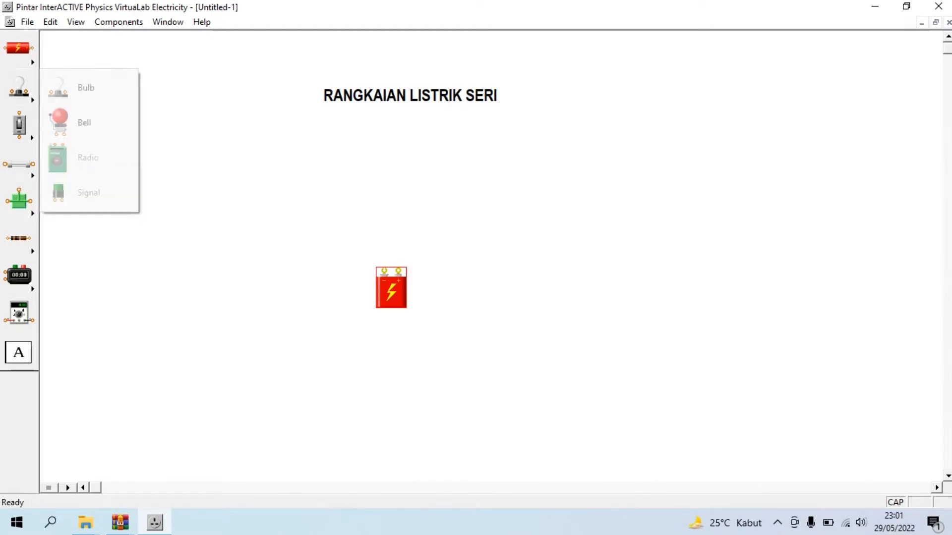
left_click(63, 89)
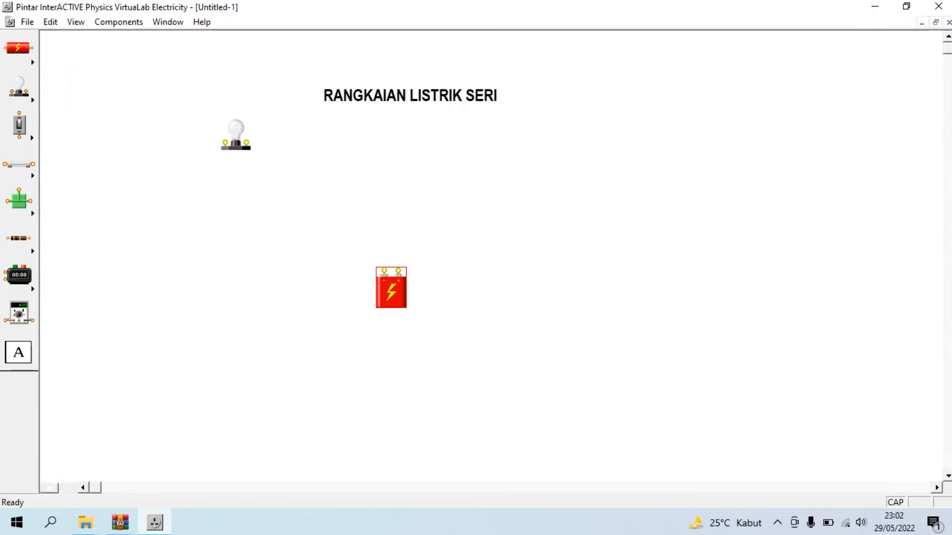
left_click(327, 167)
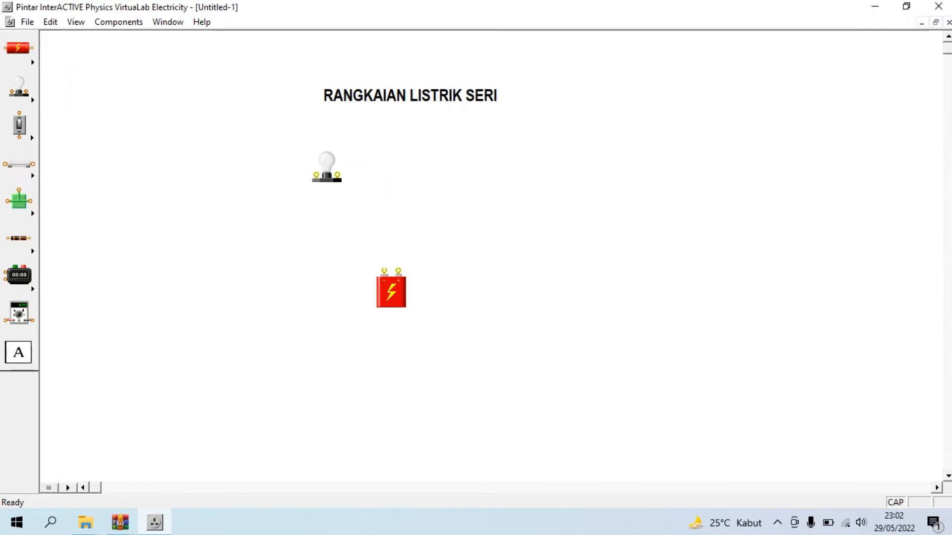
left_click(19, 88)
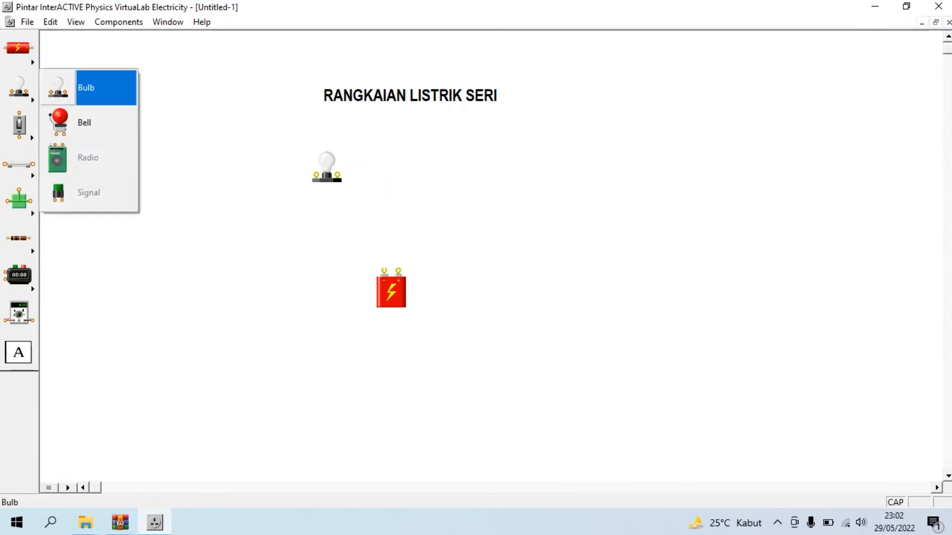
left_click(86, 87)
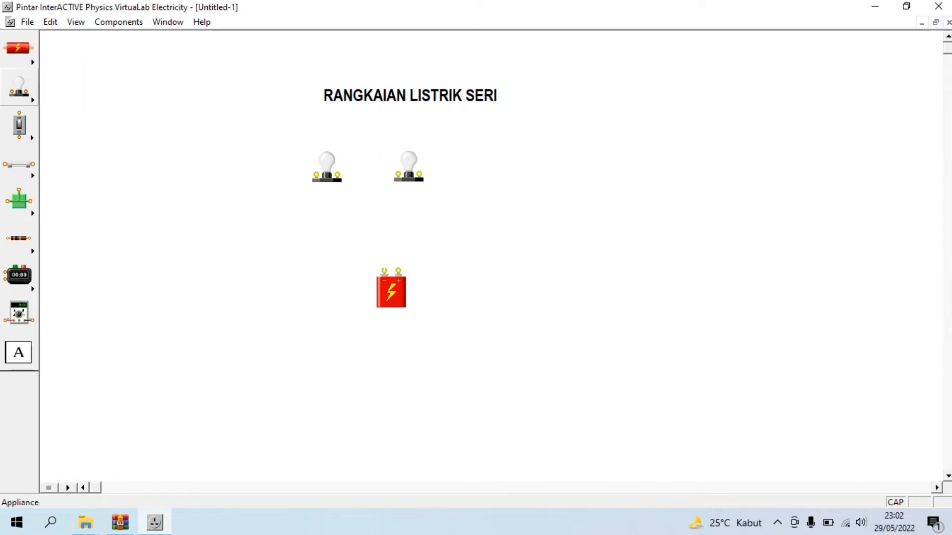
left_click(19, 88)
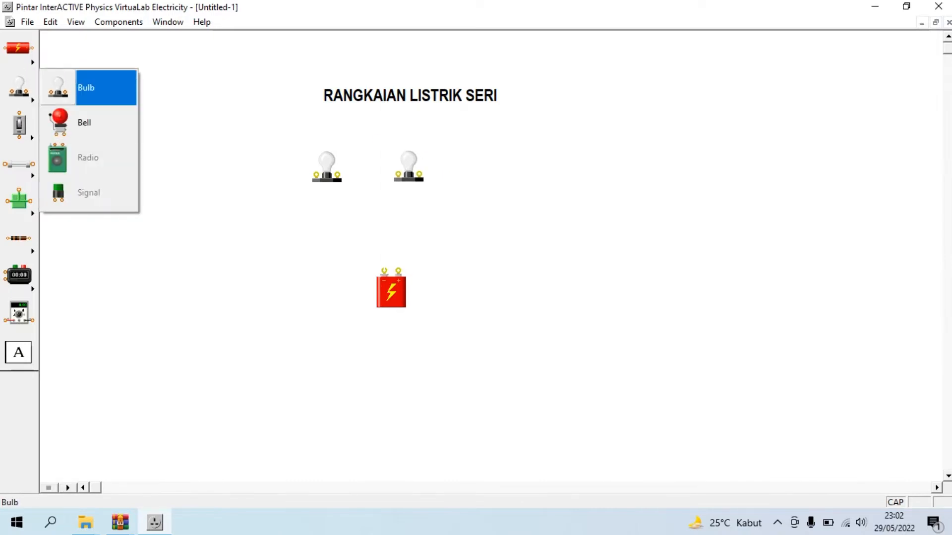
left_click(85, 88)
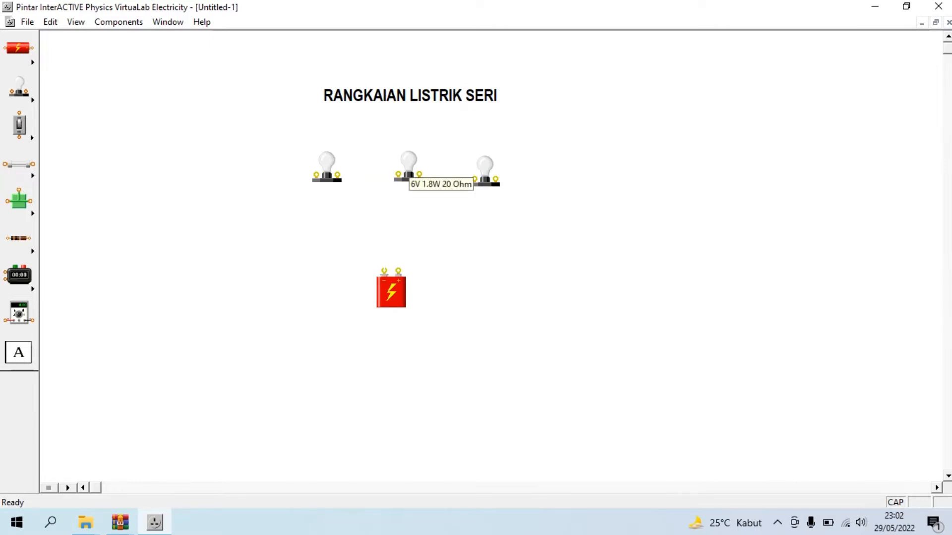
left_click(493, 170)
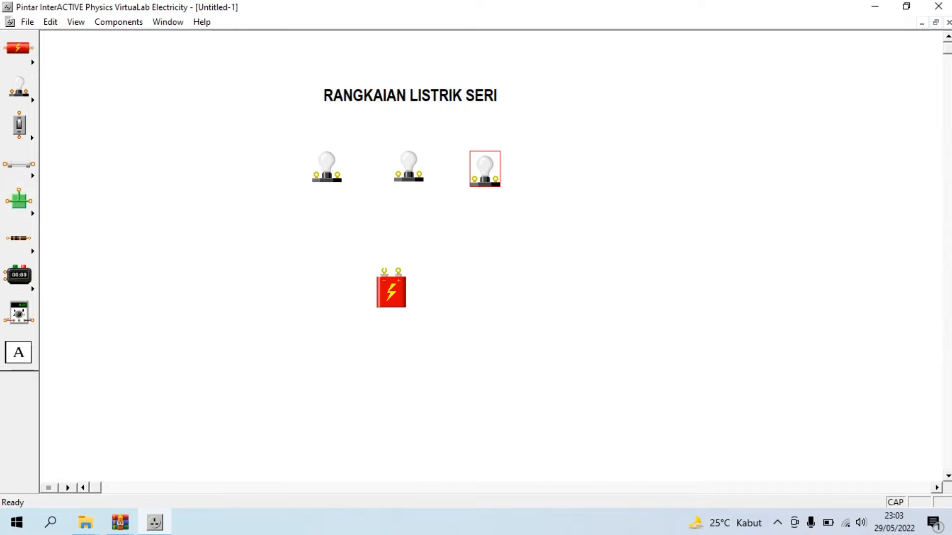
Set the left bulb's rated voltage to 5 volts and its colour to green
double_click(325, 170)
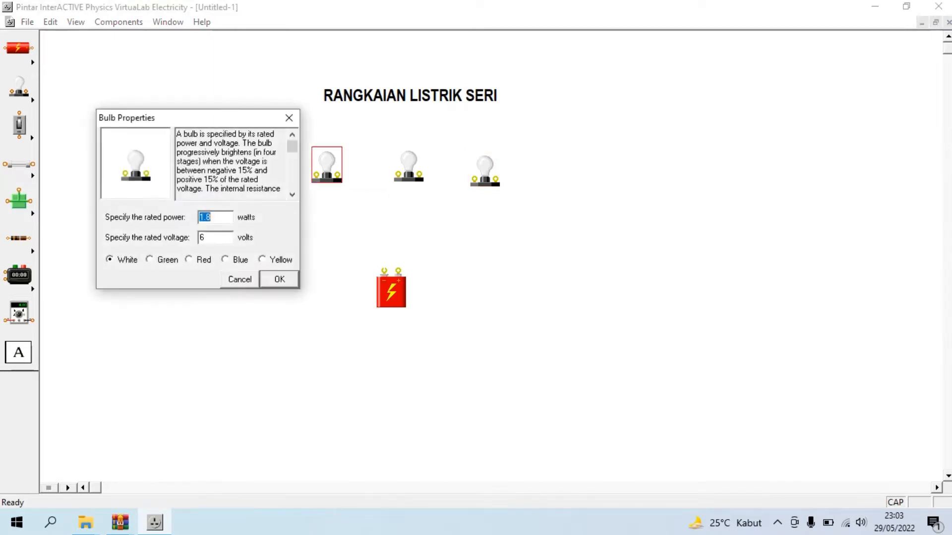
left_click(209, 238)
key("BackSpace")
type("5")
left_click(150, 259)
key("Return")
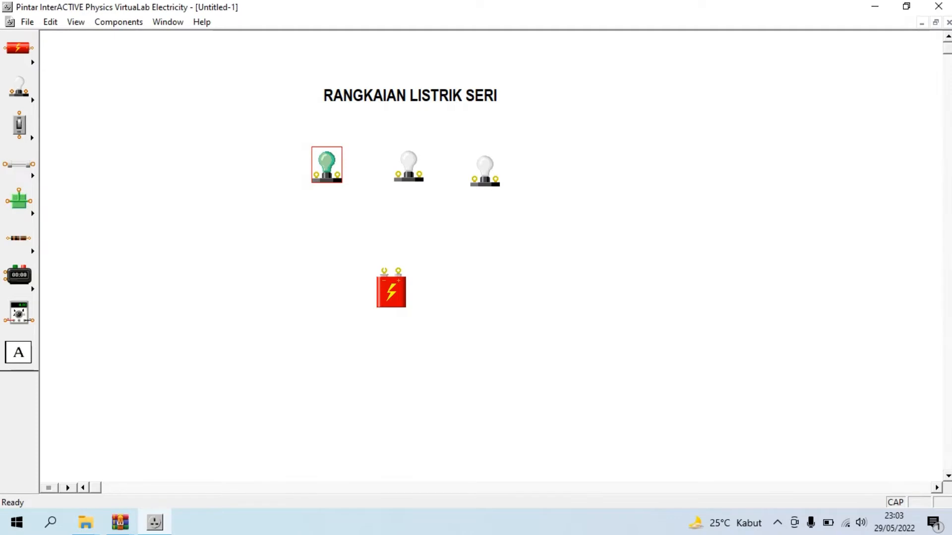
Set the middle bulb's rated voltage to 5 volts and its colour to blue
double_click(408, 166)
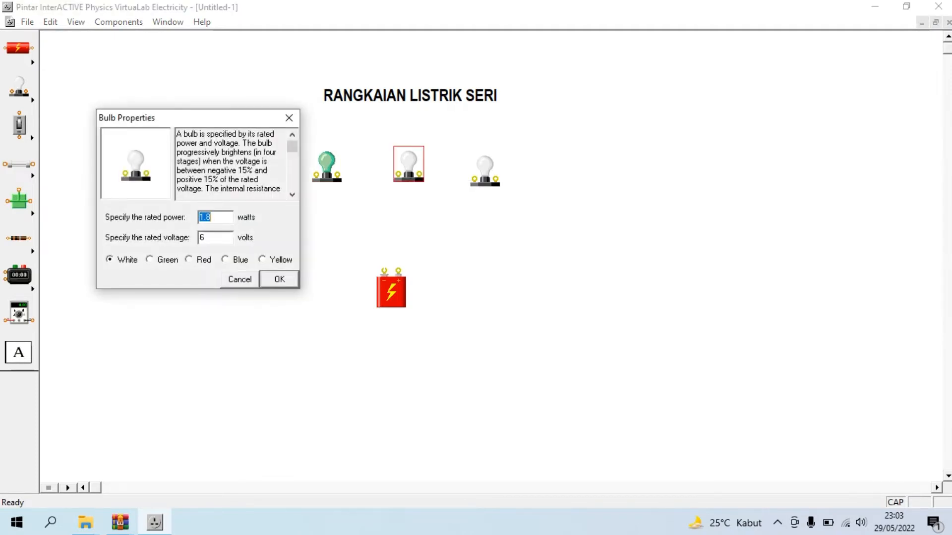
key("Tab")
key("BackSpace")
type("5")
left_click(226, 259)
key("Return")
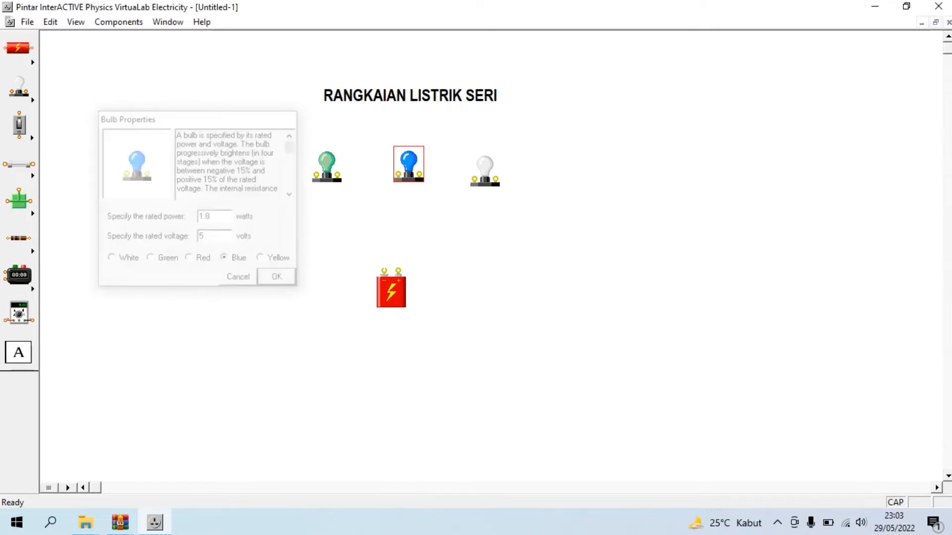
Set the right bulb's rated voltage to 5 volts and its colour to red
double_click(485, 169)
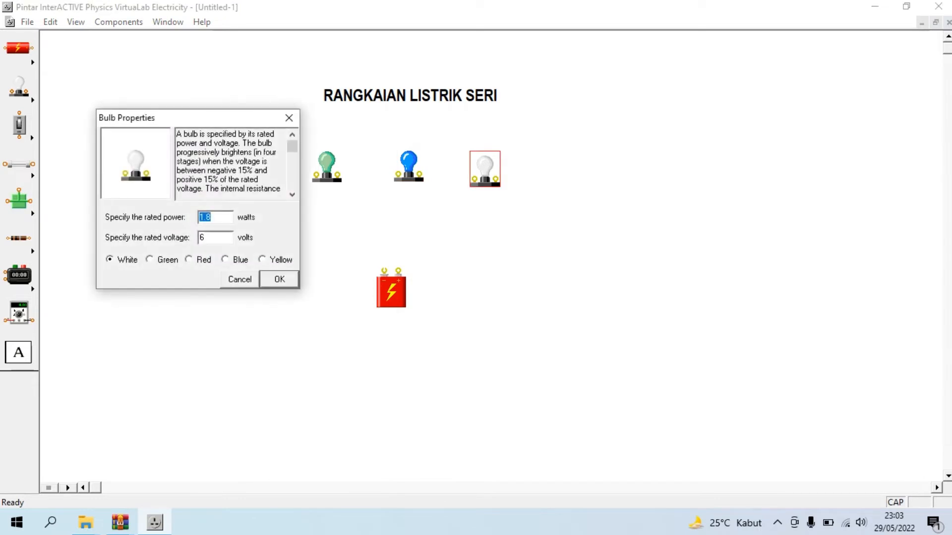
left_click(207, 238)
key("BackSpace")
type("5")
left_click(189, 259)
key("Return")
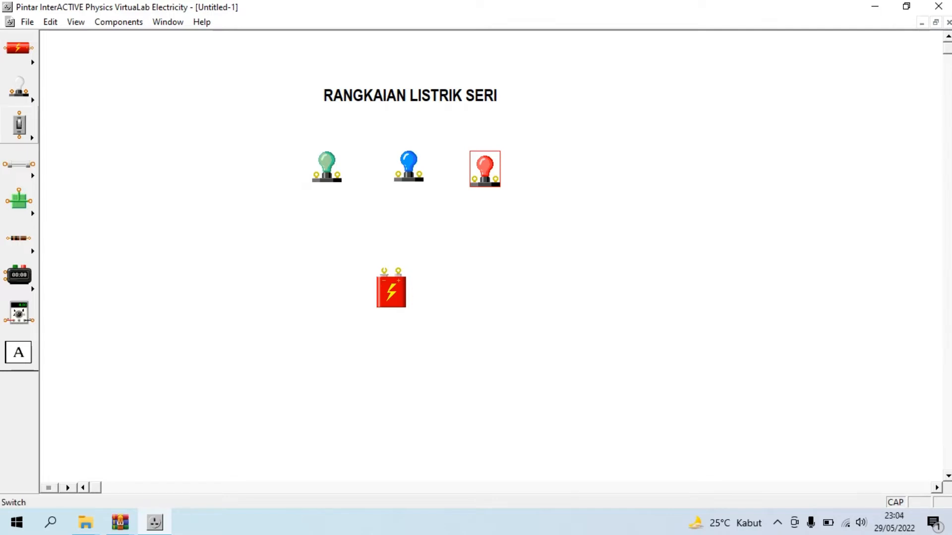
Add a switch below and left of the green bulb and a multimeter to the right of the battery
left_click(19, 125)
left_click(69, 129)
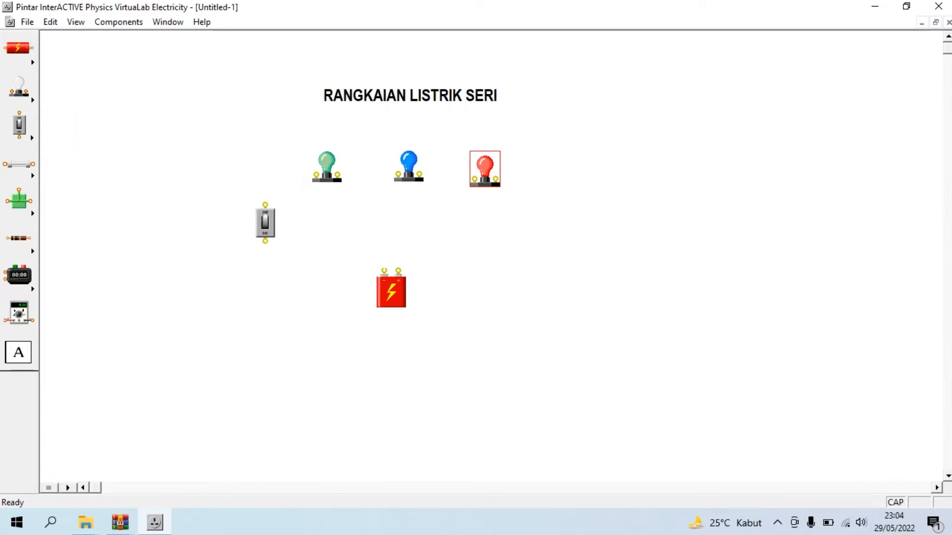
left_click(265, 223)
left_click(19, 313)
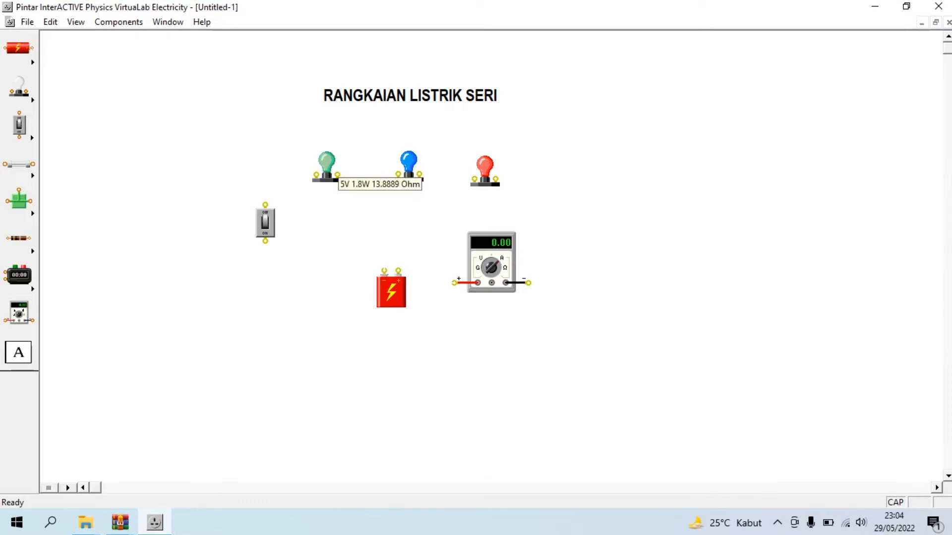
Wire the bulbs, switch, battery and multimeter into one series loop, joining battery plus to meter plus and the red bulb to meter minus
left_click_drag(338, 174, 398, 174)
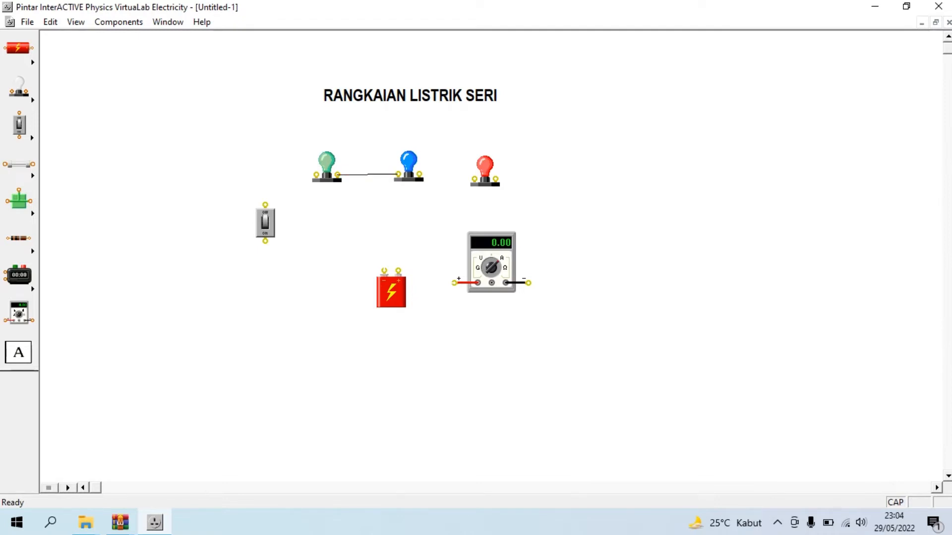
left_click(325, 168)
left_click_drag(326, 168, 326, 166)
mouse_move(419, 175)
left_mouse_down()
mouse_move(474, 179)
mouse_move(485, 165)
mouse_move(514, 164)
mouse_move(528, 282)
left_mouse_up()
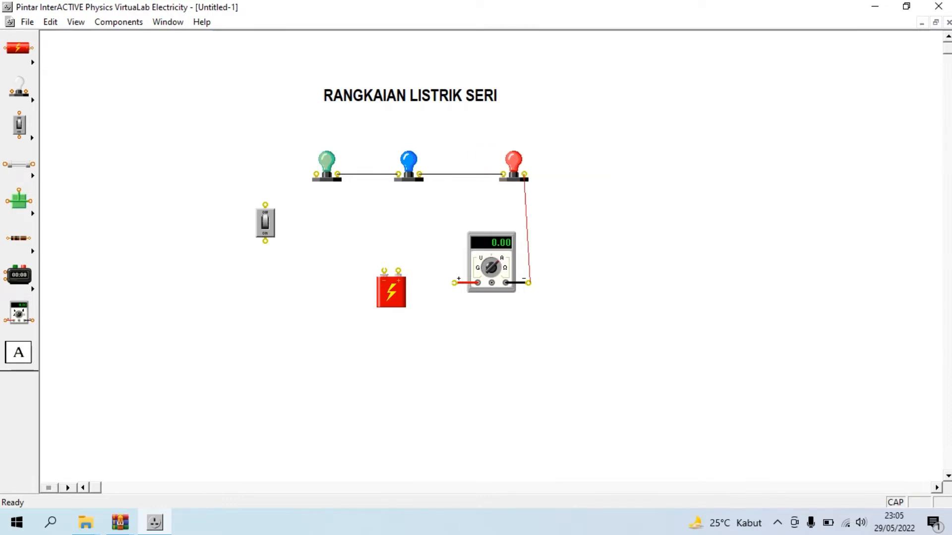
left_click_drag(514, 164, 518, 163)
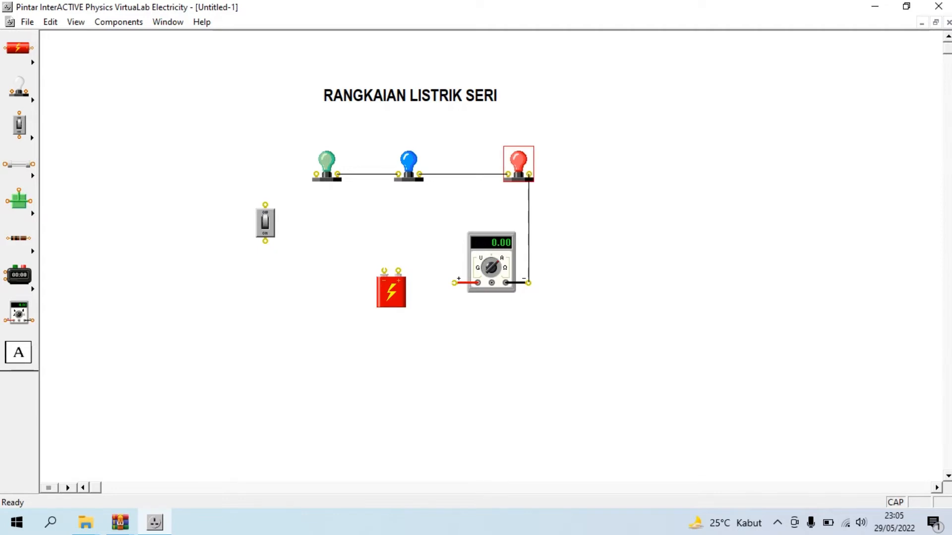
mouse_move(316, 175)
left_mouse_down()
mouse_move(281, 183)
mouse_move(264, 200)
mouse_move(262, 222)
mouse_move(329, 291)
mouse_move(385, 269)
left_mouse_up()
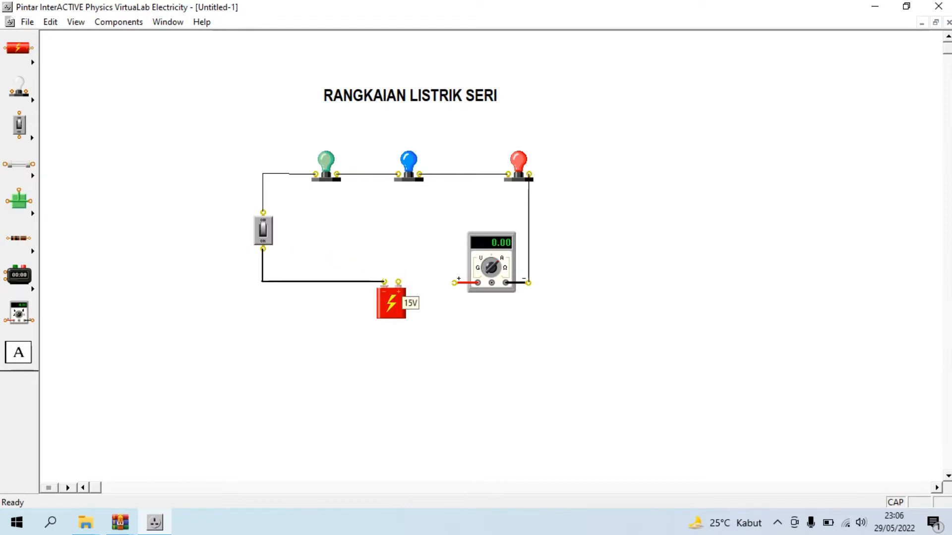
left_click_drag(398, 282, 454, 283)
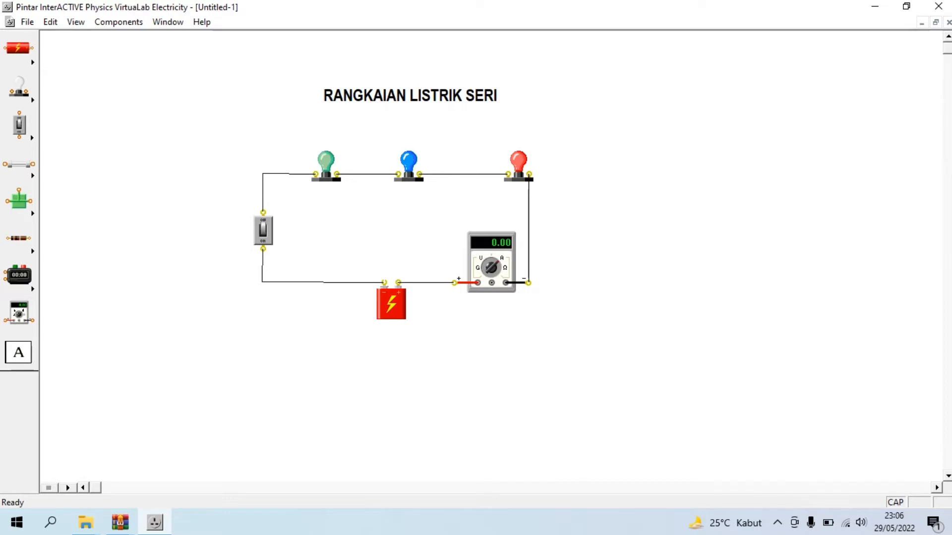
Run the series circuit simulation and toggle the switch on
left_click(68, 488)
left_click(264, 229)
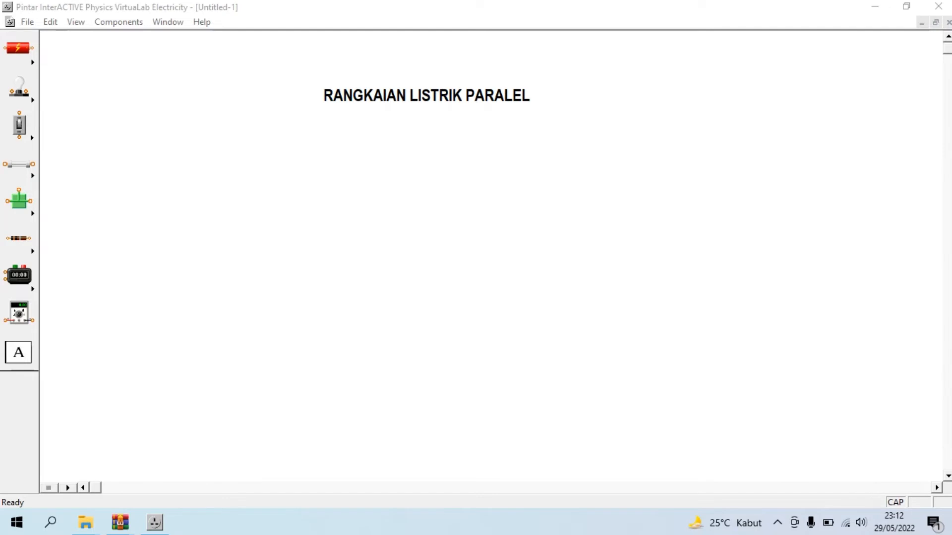
Place four Carbon-Zinc batteries in a horizontal row in the lower part of the RANGKAIAN LISTRIK PARALEL sheet
left_click(33, 62)
left_click(61, 49)
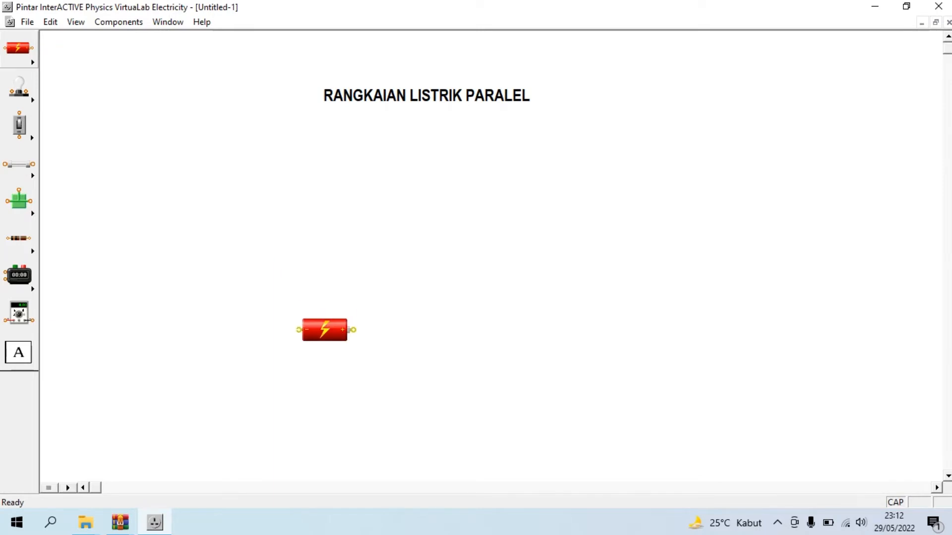
left_click(33, 62)
left_click(60, 49)
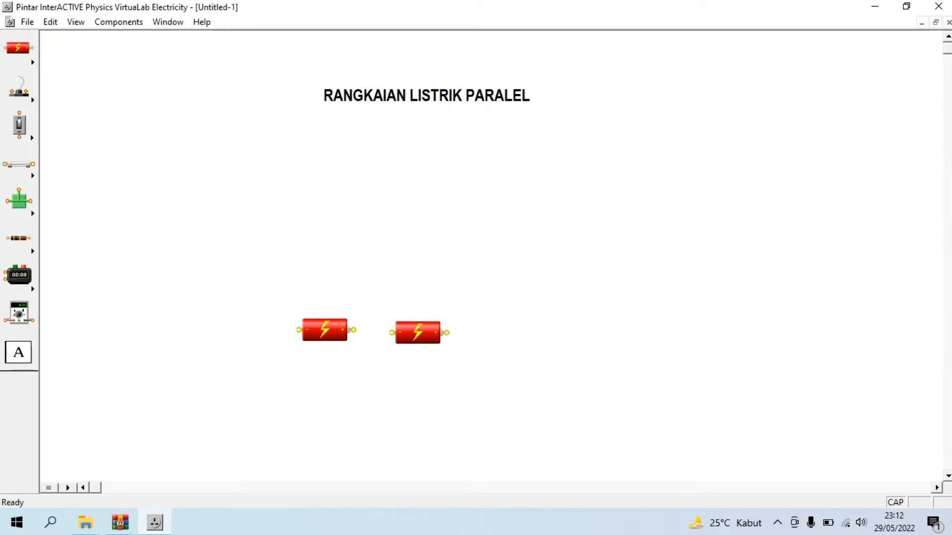
left_click(32, 62)
left_click(60, 50)
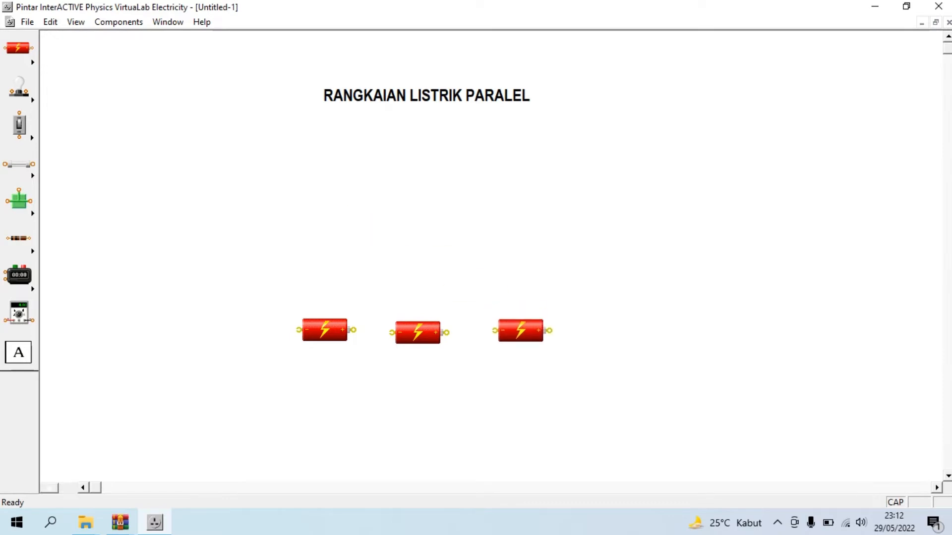
left_click(33, 62)
left_click(60, 49)
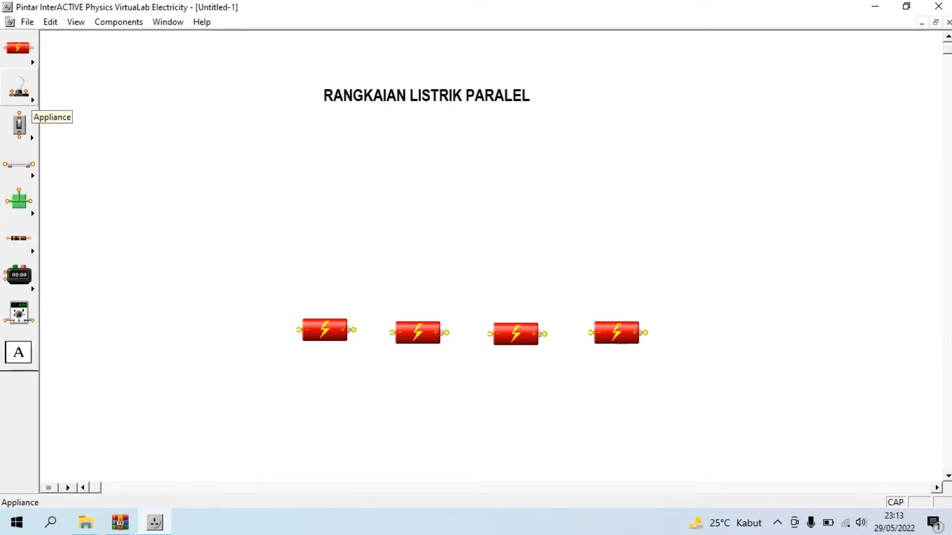
Place two bulbs one above the other, centred between the title and the battery row
left_click(22, 96)
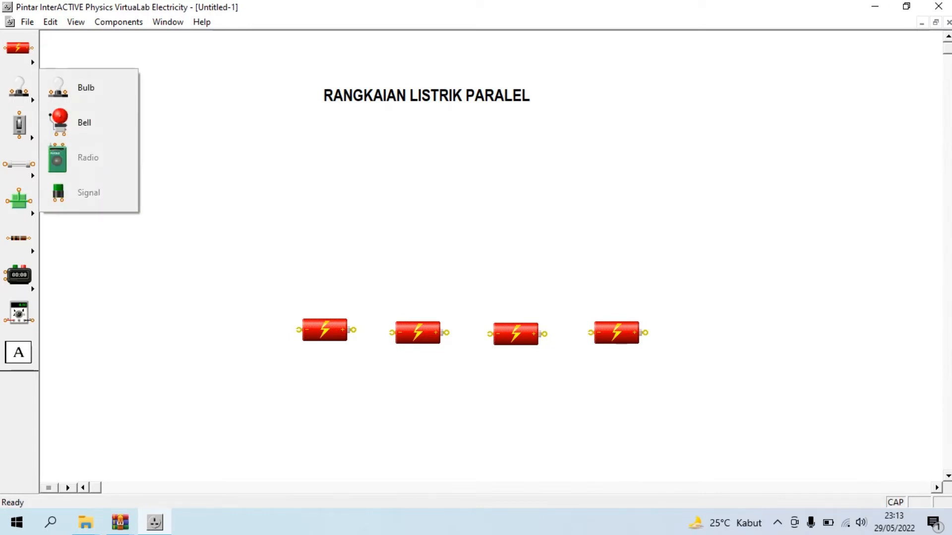
left_click(87, 88)
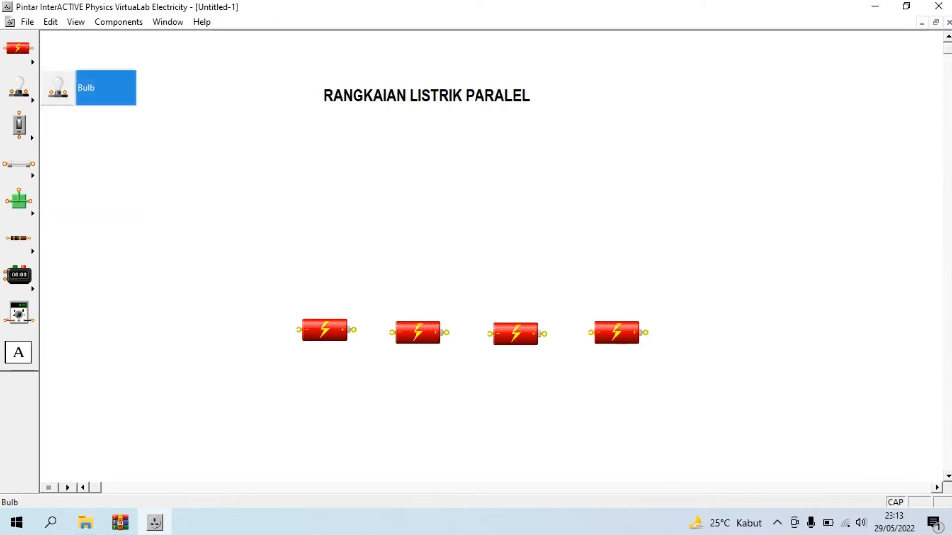
left_click(444, 156)
left_click(20, 88)
left_click(88, 88)
left_click(442, 231)
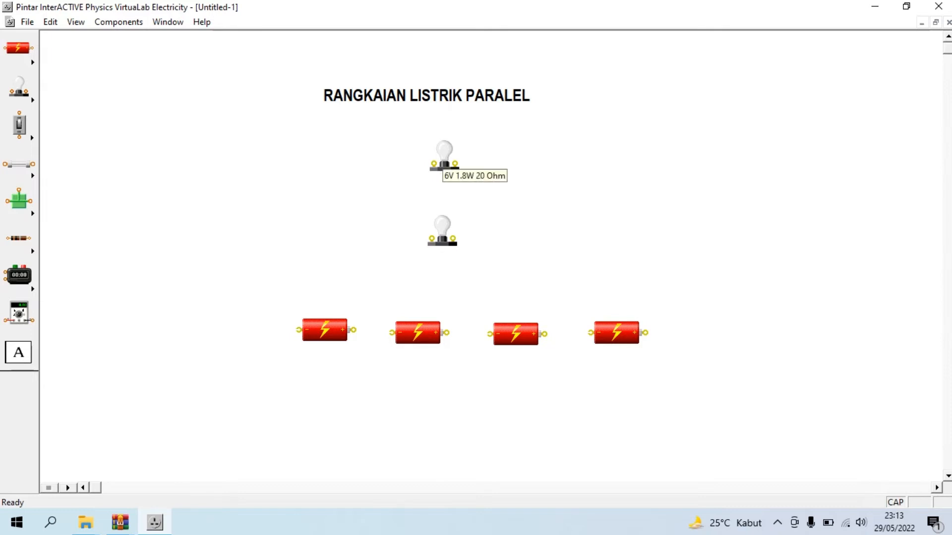
Set the upper bulb's colour to green
double_click(444, 154)
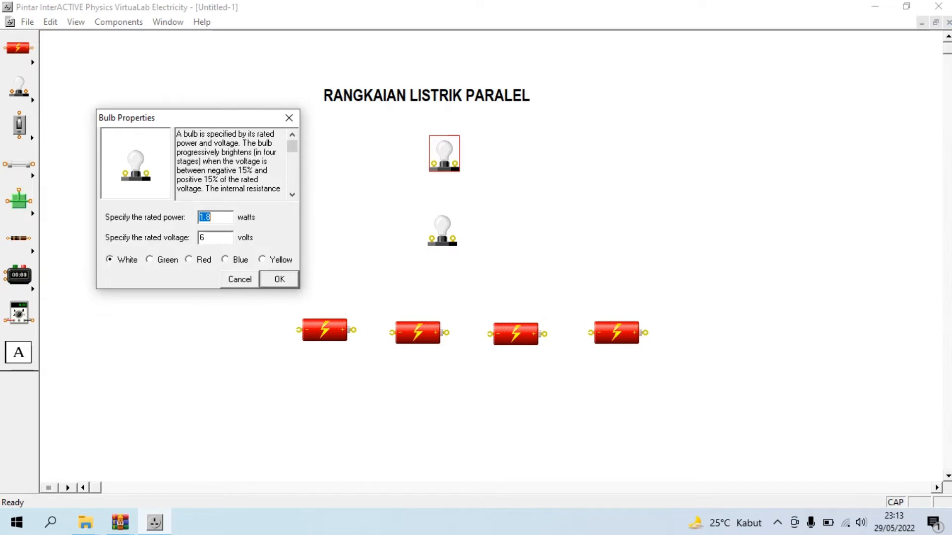
left_click(150, 259)
key("Return")
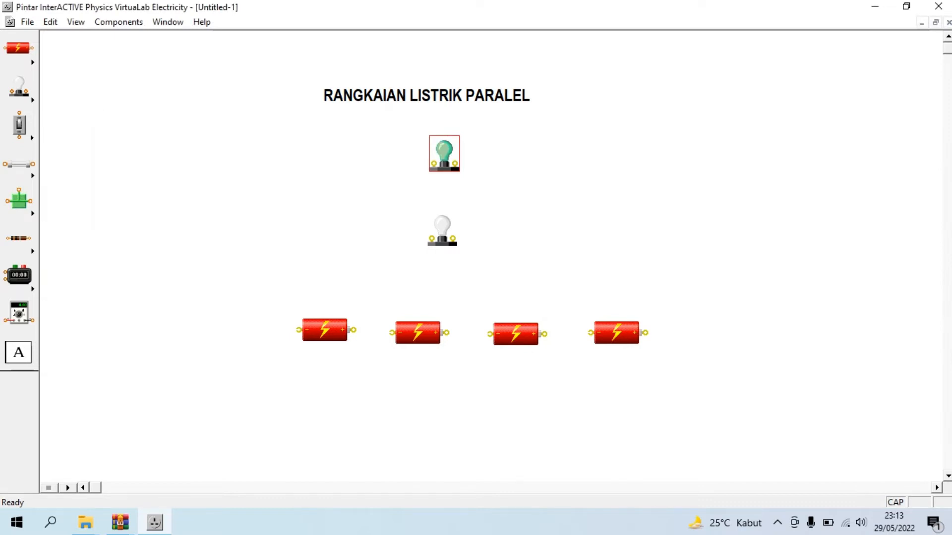
Set the lower bulb's colour to blue
double_click(442, 228)
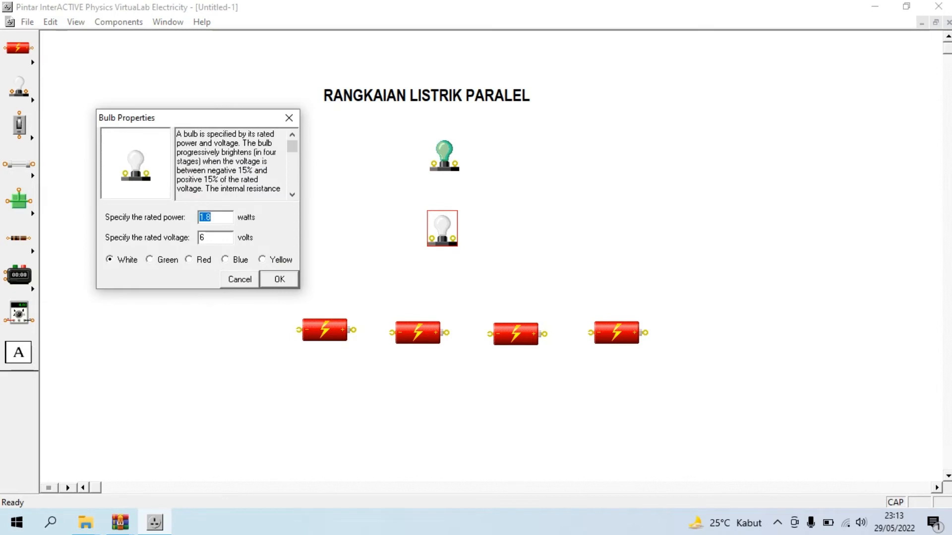
left_click(226, 259)
key("Return")
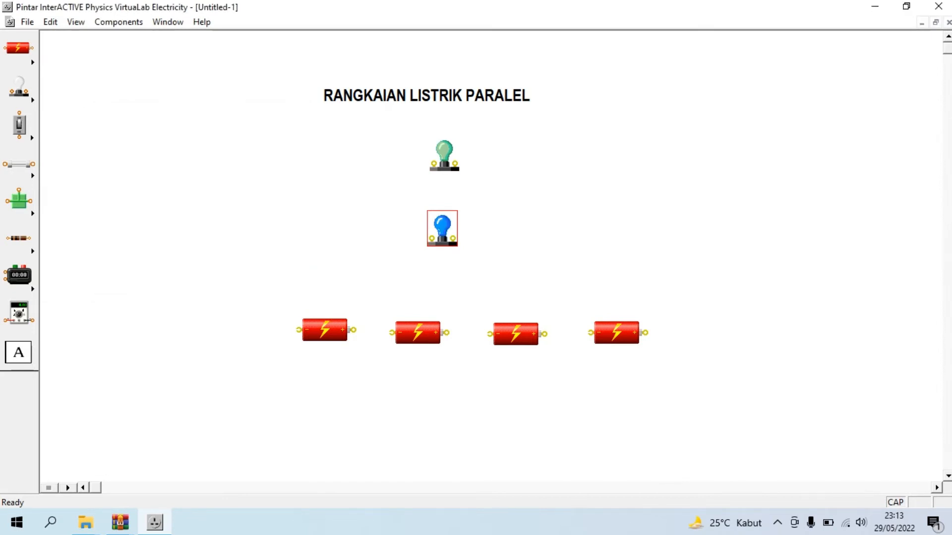
Place two SPST 1 switches one above the other, each to the right of one of the bulbs
left_click(20, 125)
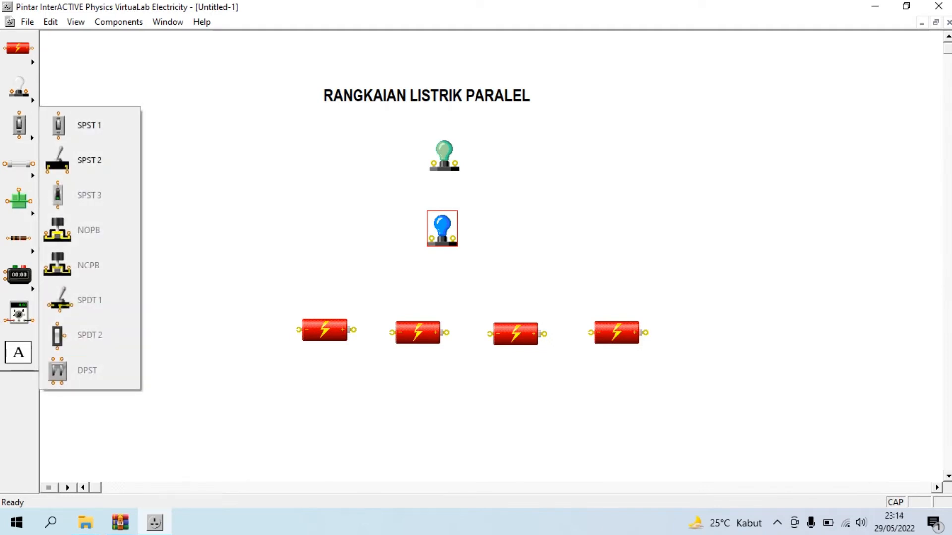
left_click(59, 126)
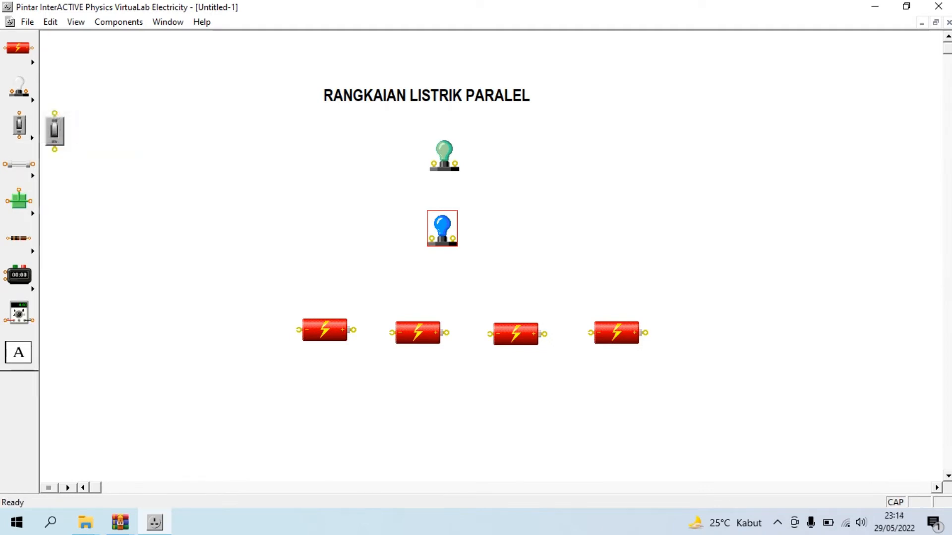
left_click(557, 158)
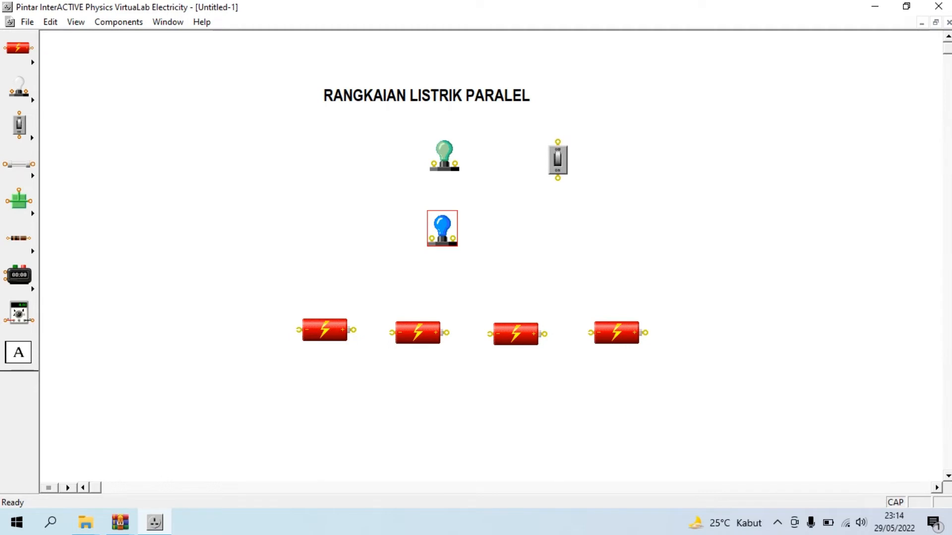
left_click(557, 160)
left_click(23, 127)
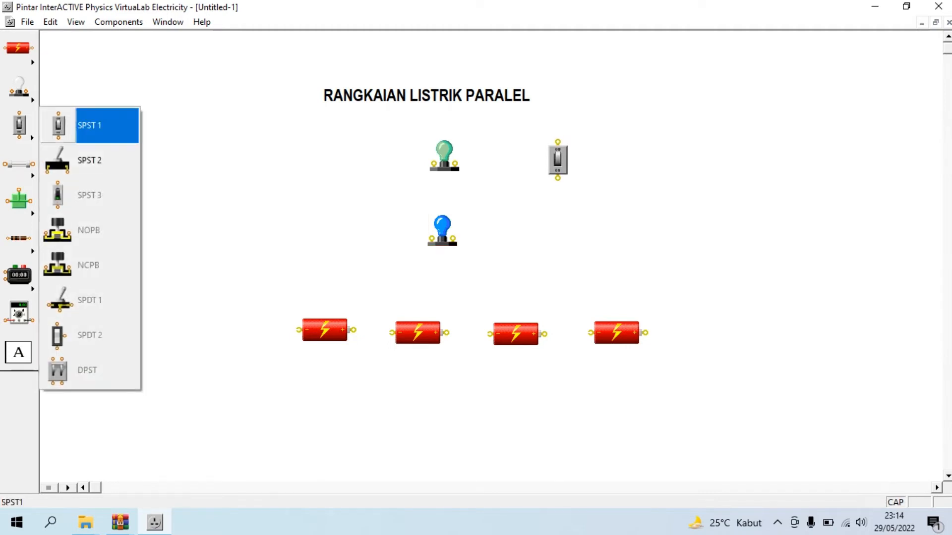
left_click(59, 126)
left_click(560, 231)
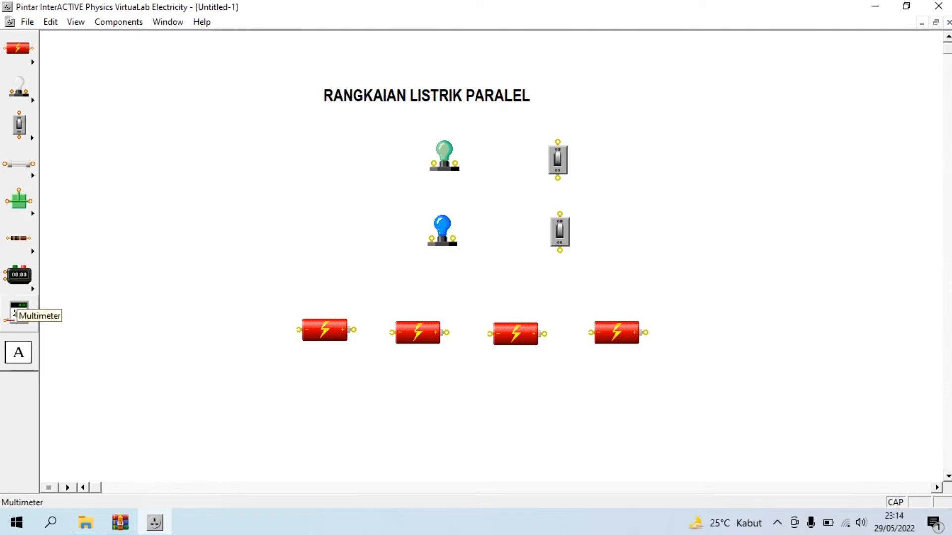
Add a multimeter and position it at the right end of the battery row
left_click(18, 312)
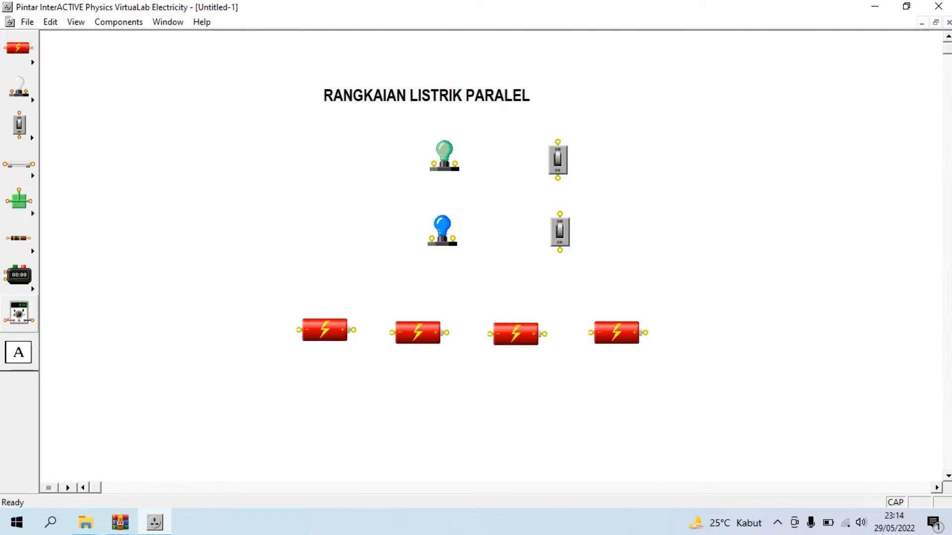
left_click(631, 245)
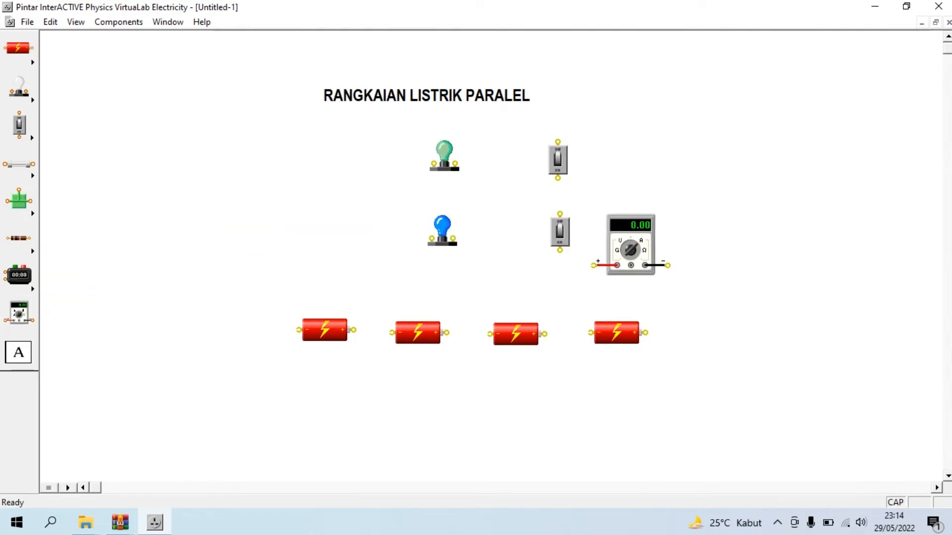
left_click_drag(630, 244, 723, 311)
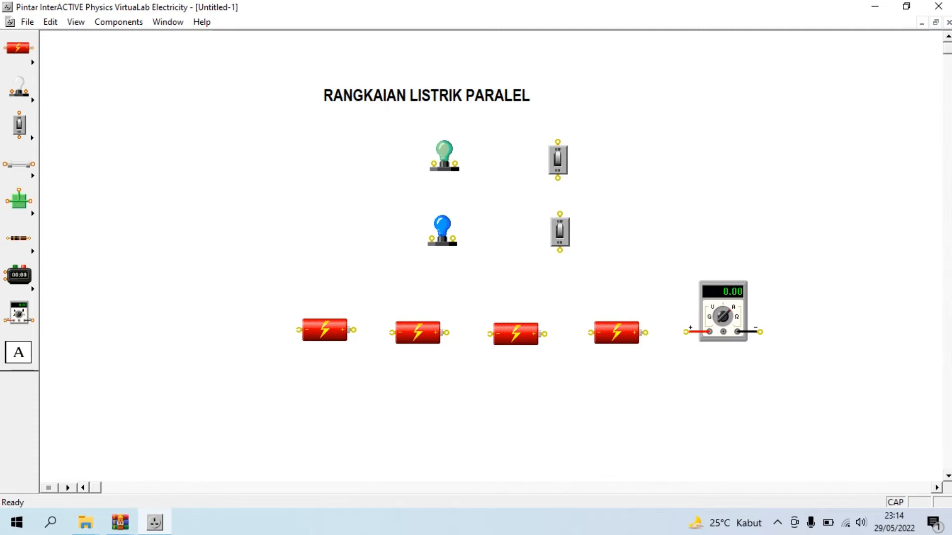
Wire the four batteries in series to the multimeter's positive terminal, aligning them in a straight row
left_click_drag(353, 330, 723, 331)
left_click(515, 334)
left_click(616, 332)
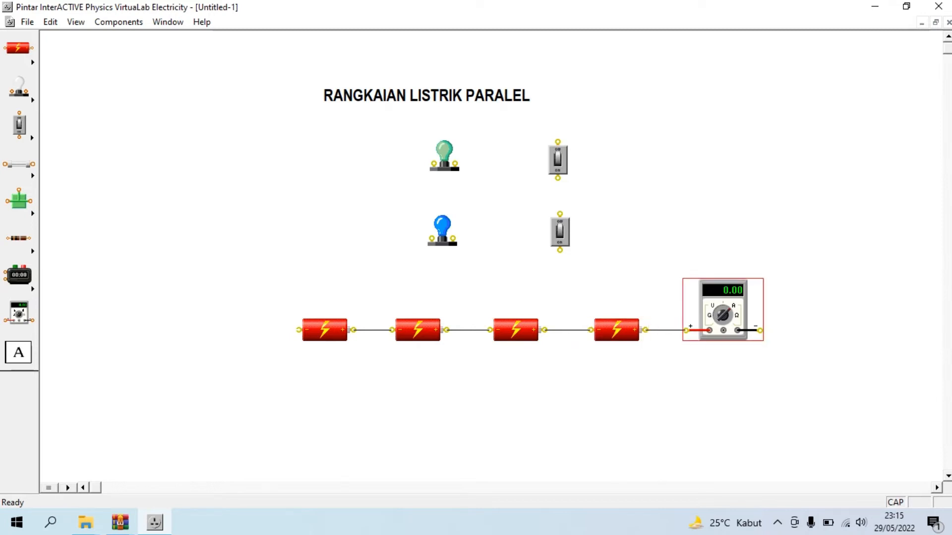
Place a T connector above the multimeter, rotated so its stem faces right, and wire the stem to the multimeter's negative terminal
left_click(19, 201)
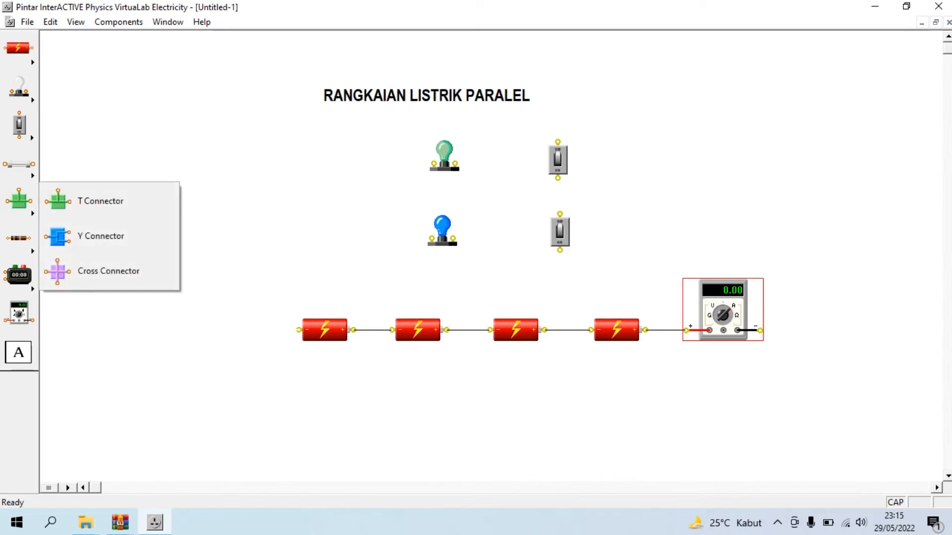
left_click(101, 201)
left_click(664, 208)
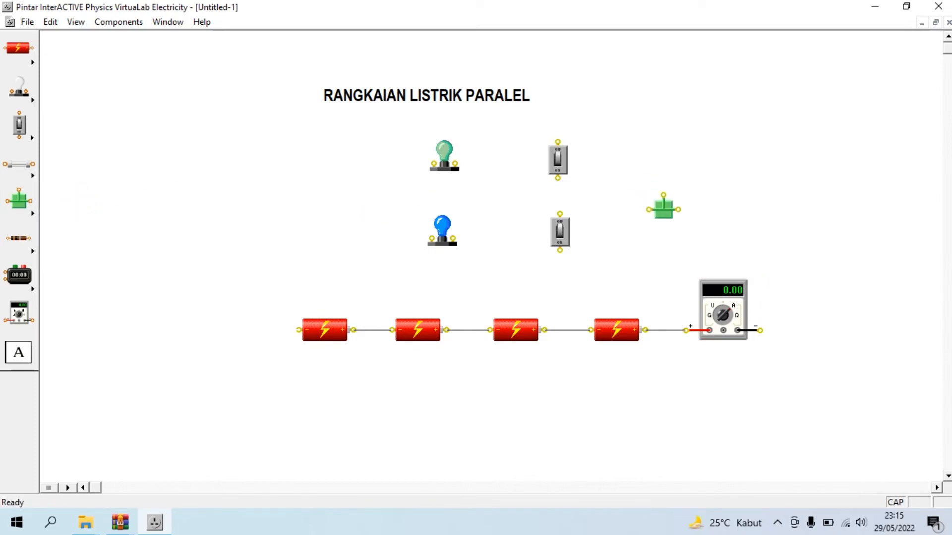
left_click(663, 210)
key("ctrl+r")
key("ctrl+r")
key("ctrl+r")
mouse_move(664, 209)
left_mouse_down()
mouse_move(728, 202)
mouse_move(727, 192)
mouse_move(743, 191)
mouse_move(755, 207)
mouse_move(760, 330)
left_mouse_up()
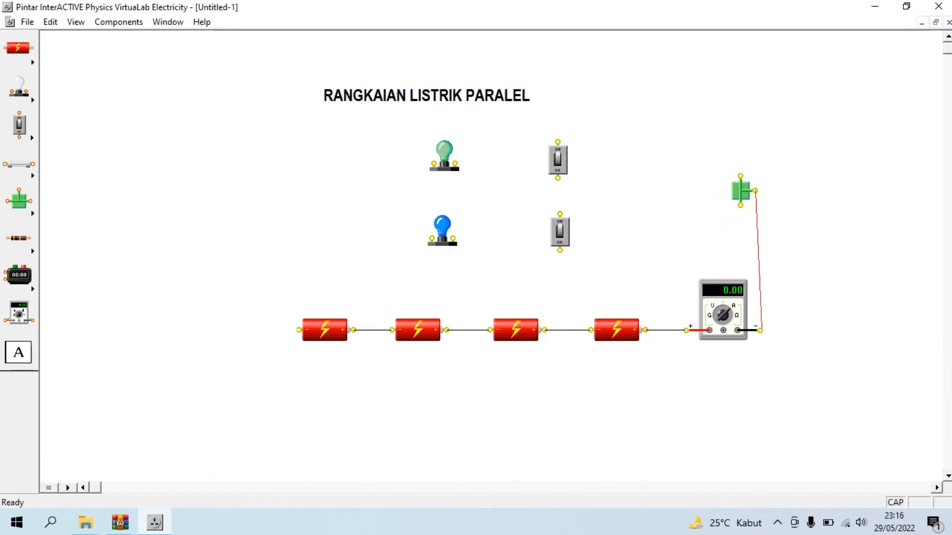
left_click_drag(741, 191, 745, 191)
Wire the upper terminals of both switches to the T connector's two branches and move the switches to straighten the wires
mouse_move(558, 142)
left_mouse_down()
mouse_move(745, 176)
mouse_move(690, 129)
mouse_move(745, 138)
left_mouse_up()
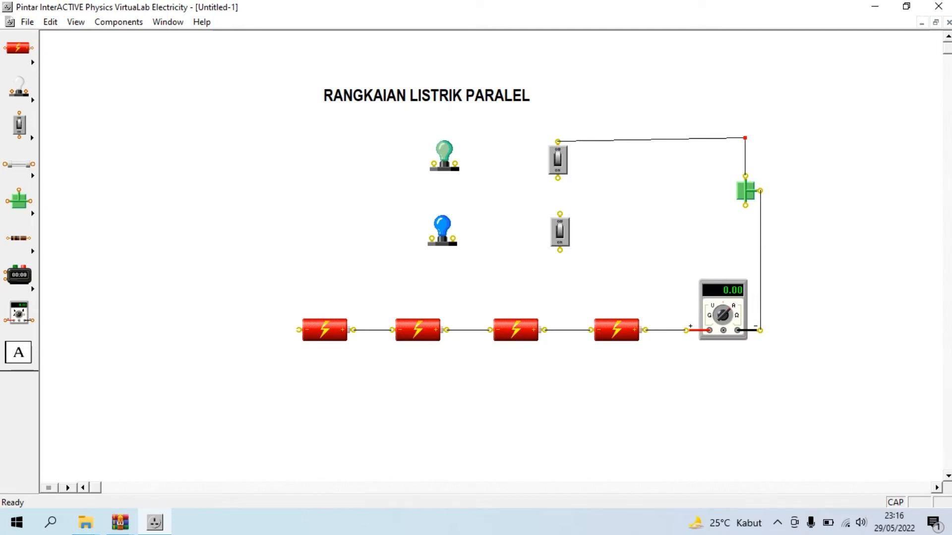
left_click_drag(557, 160, 558, 156)
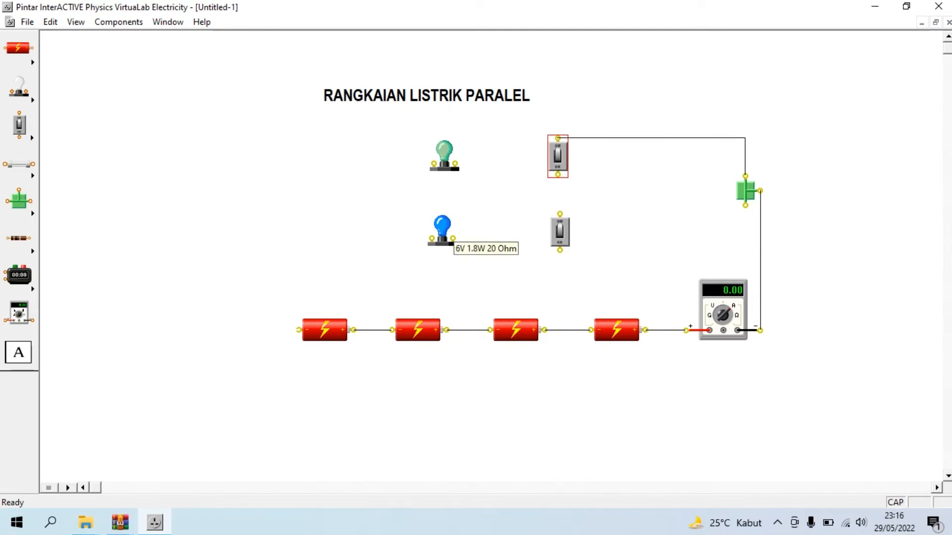
left_click_drag(560, 214, 745, 206)
left_click_drag(560, 231, 559, 223)
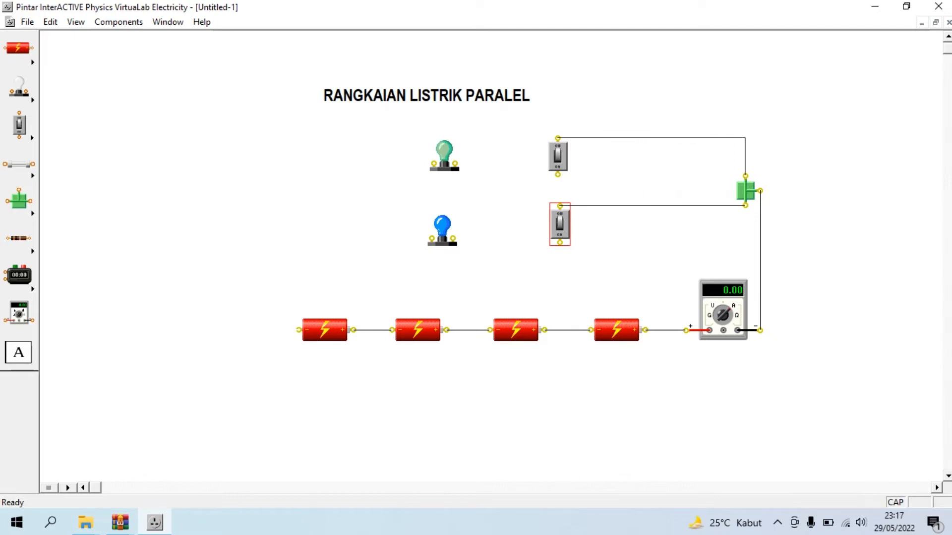
Wire each bulb's right terminal to the lower terminal of its neighbouring switch, aligning the blue bulb with its wire
mouse_move(455, 163)
left_mouse_down()
mouse_move(557, 175)
mouse_move(456, 195)
mouse_move(455, 175)
left_mouse_up()
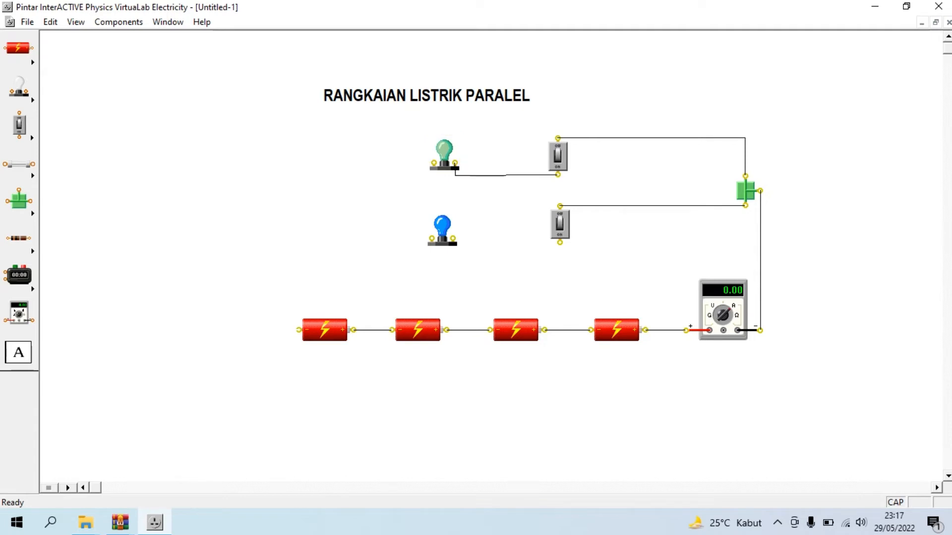
left_click_drag(443, 229, 445, 225)
left_click_drag(560, 242, 445, 232)
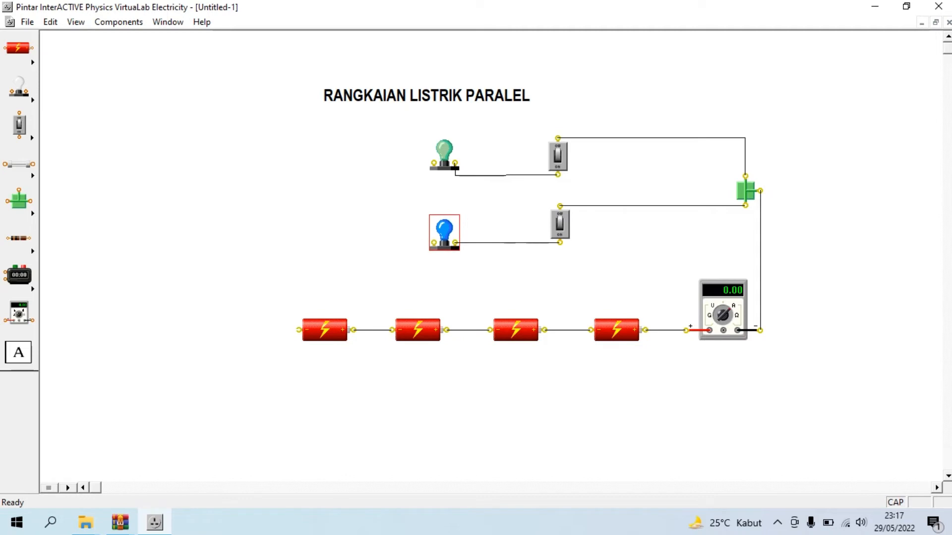
Place a Y connector to the left of the bulbs and wire its two branches to the bulbs' left terminals
left_click(19, 201)
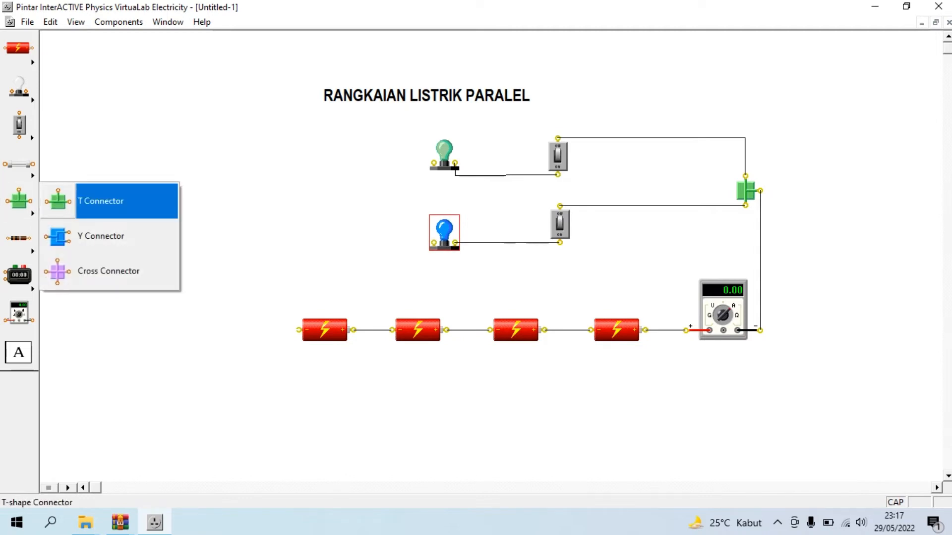
left_click(100, 236)
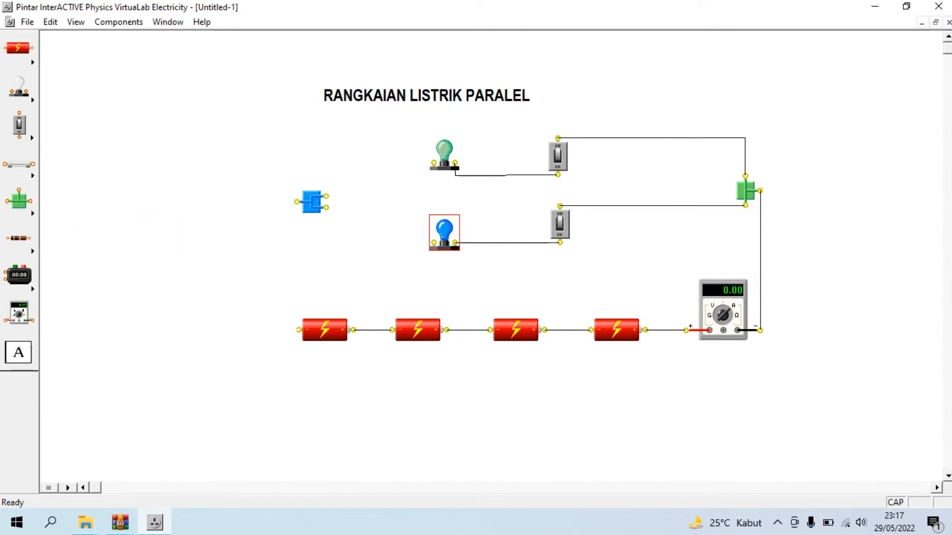
left_click(316, 202)
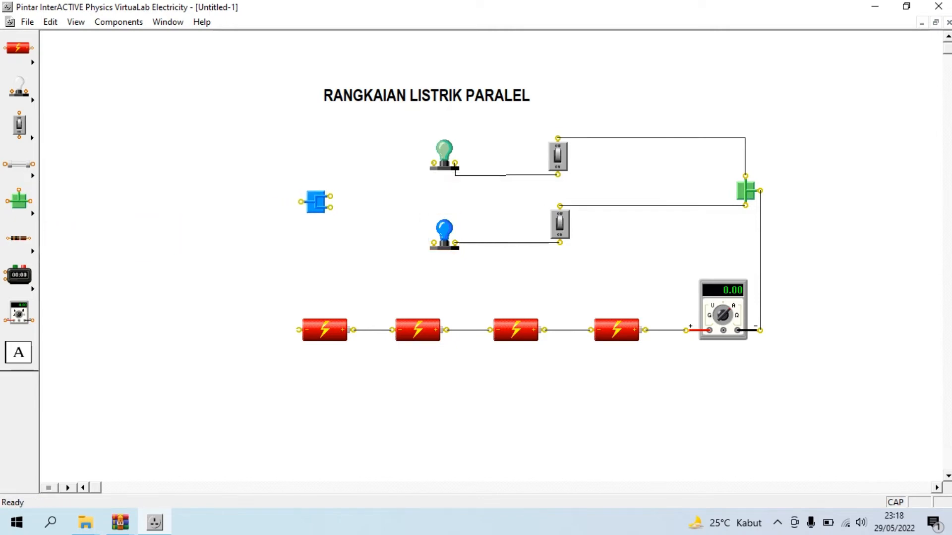
left_click_drag(433, 163, 332, 163)
left_click_drag(316, 201, 317, 201)
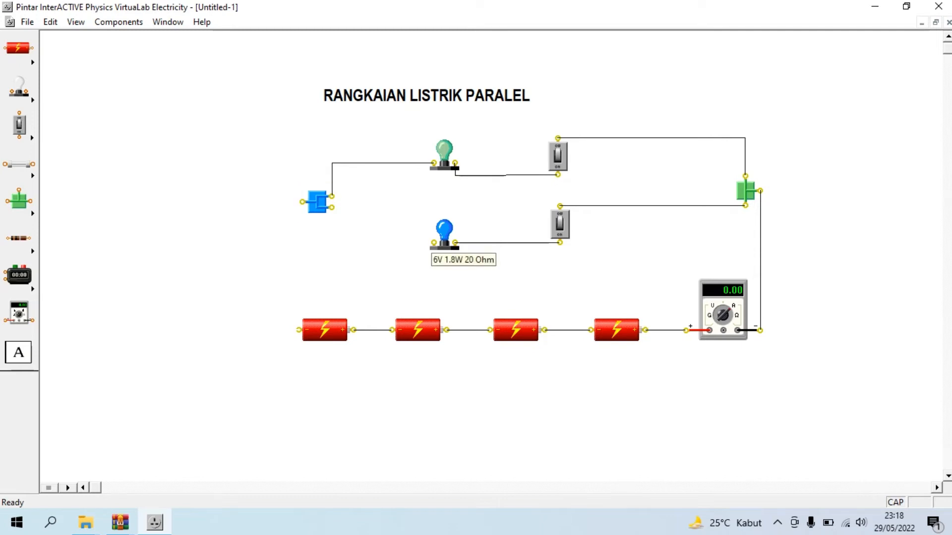
left_click_drag(433, 243, 330, 243)
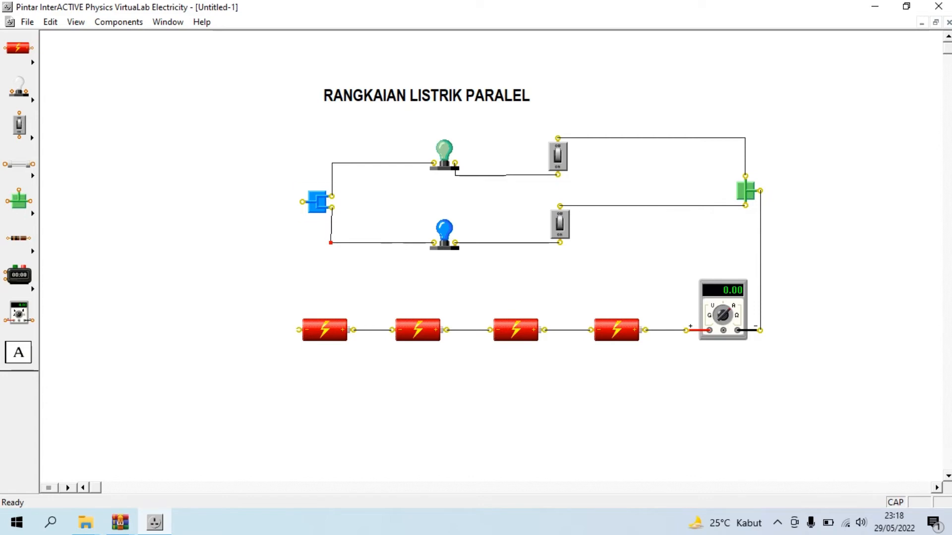
Wire the Y connector's single terminal to the leftmost battery's negative terminal and even out the battery spacing
left_click_drag(317, 202, 327, 330)
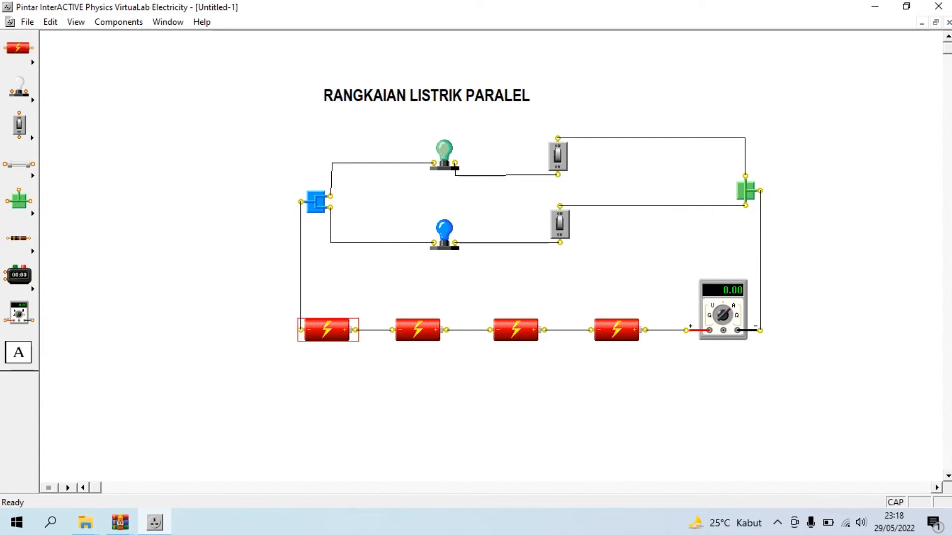
left_click_drag(418, 330, 420, 330)
left_click_drag(516, 330, 517, 330)
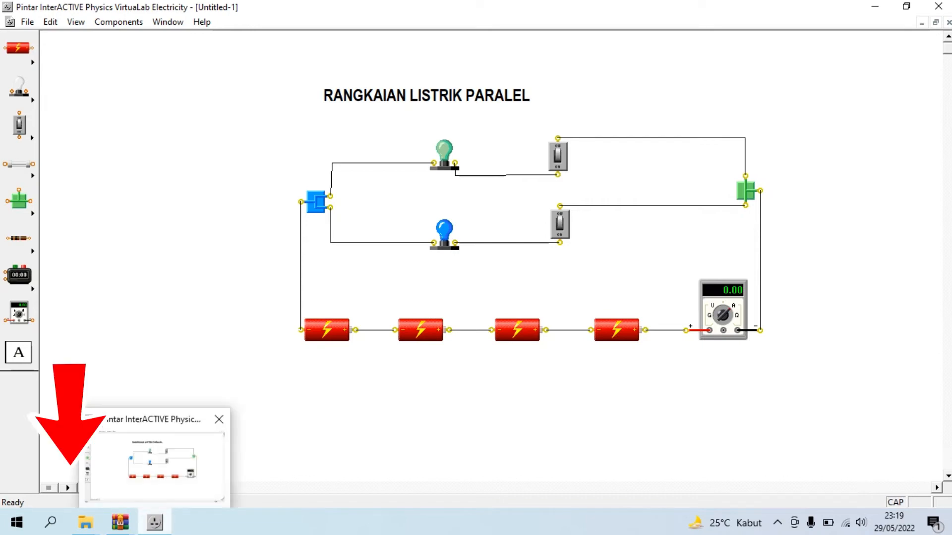
Run the parallel circuit simulation and toggle the lower switch and the upper switch
left_click(67, 487)
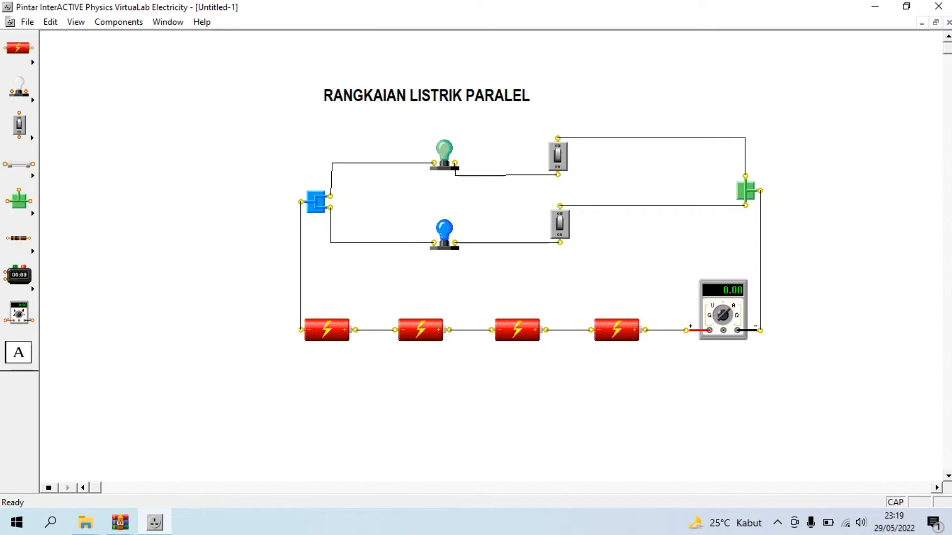
left_click(559, 226)
left_click(558, 155)
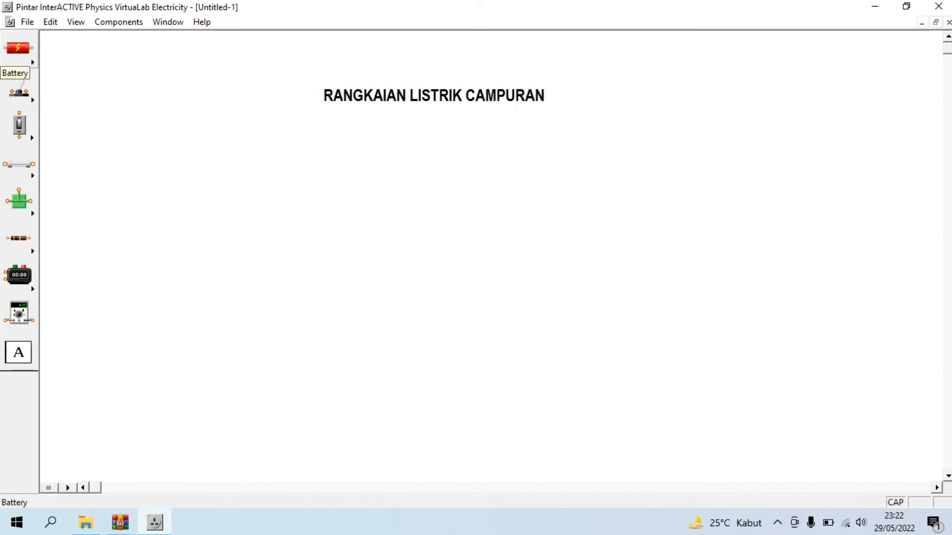
Place four Carbon-Zinc batteries in a horizontal row in the lower part of the RANGKAIAN LISTRIK CAMPURAN sheet
left_click(18, 48)
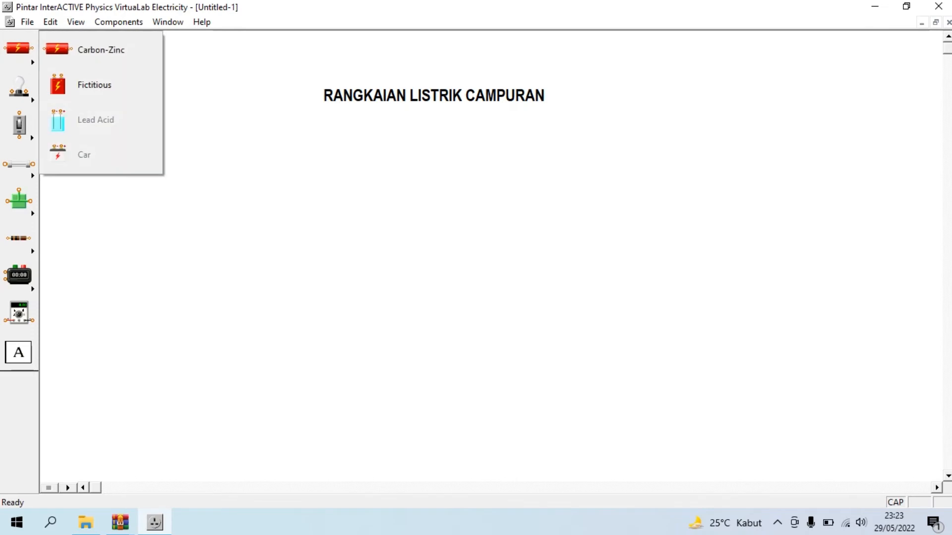
left_click(99, 50)
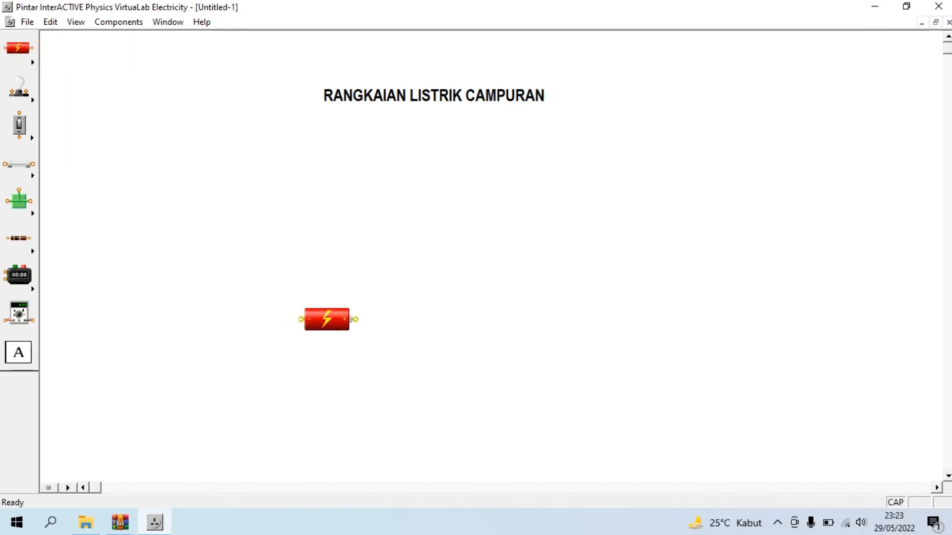
left_click(323, 326)
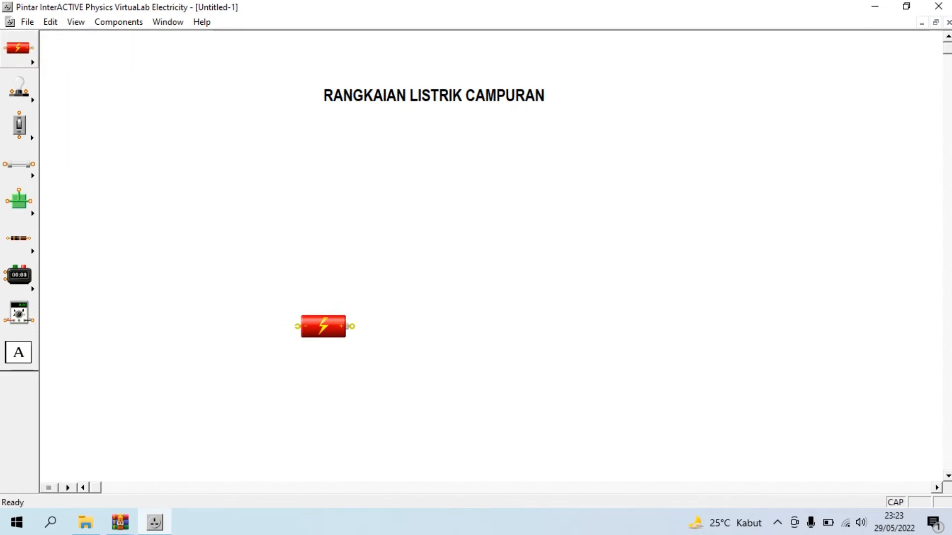
left_click(19, 48)
left_click(99, 49)
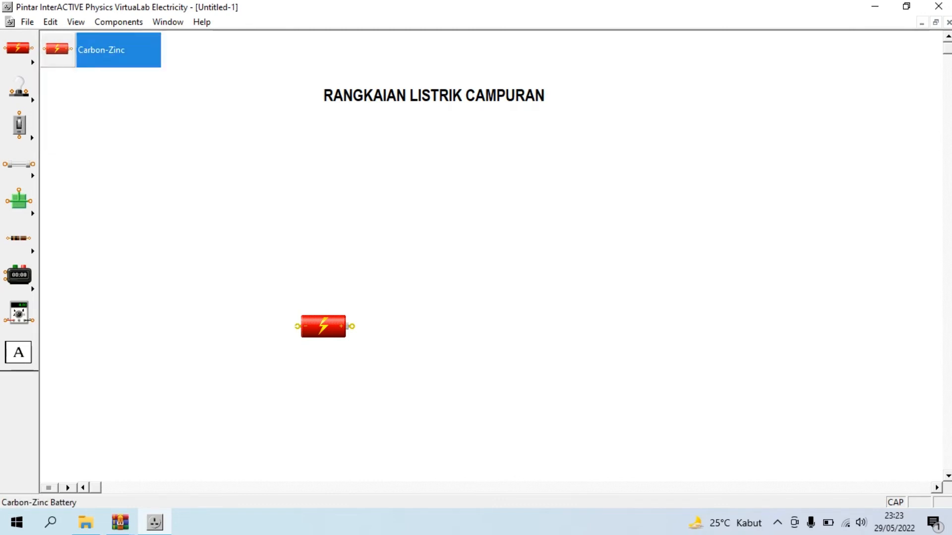
left_click(419, 329)
left_click(19, 48)
left_click(99, 50)
left_click(514, 330)
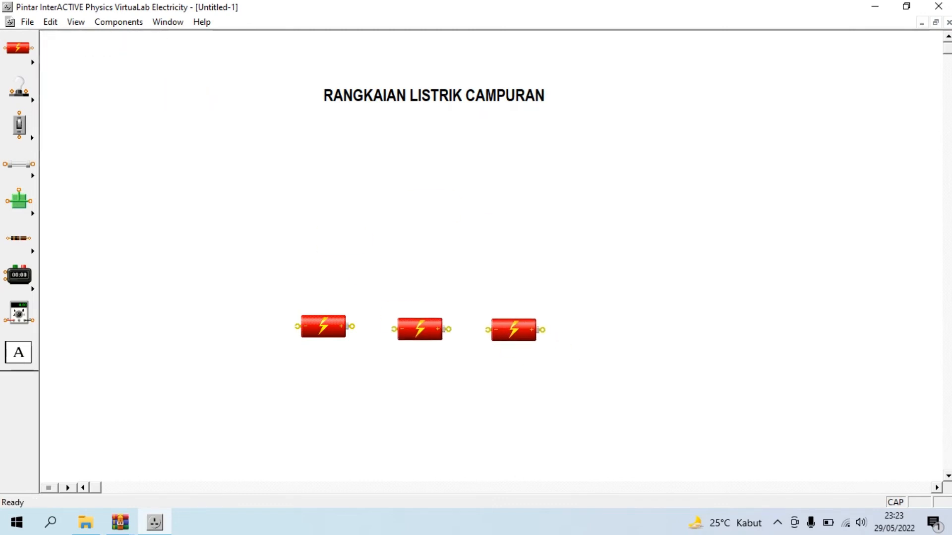
left_click(19, 48)
left_click(99, 50)
left_click(611, 332)
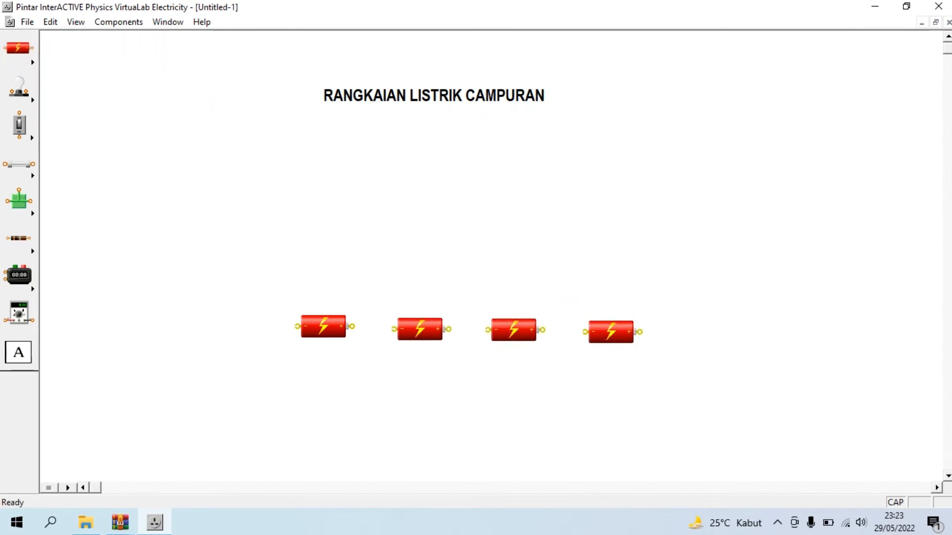
Place three bulbs above the batteries: two side by side in an upper row and one beneath the first
left_click(19, 89)
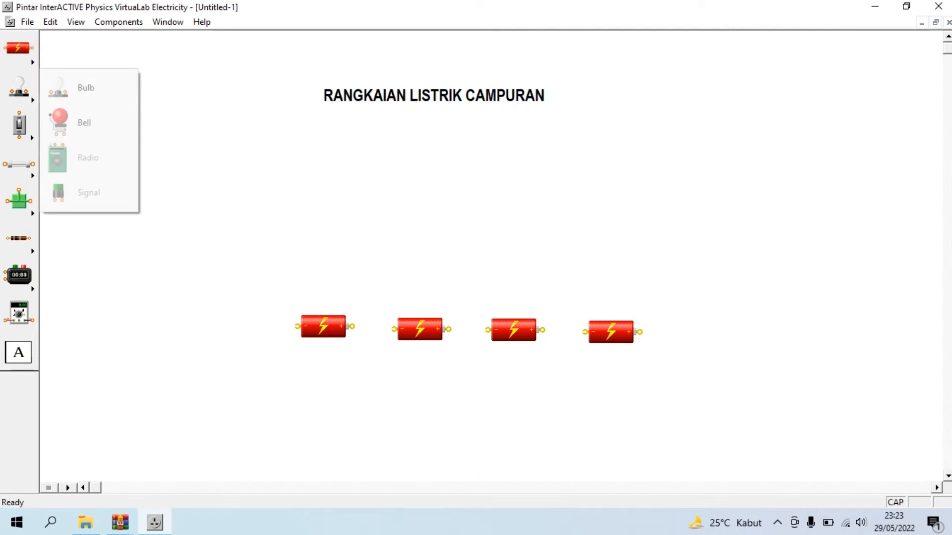
left_click(58, 88)
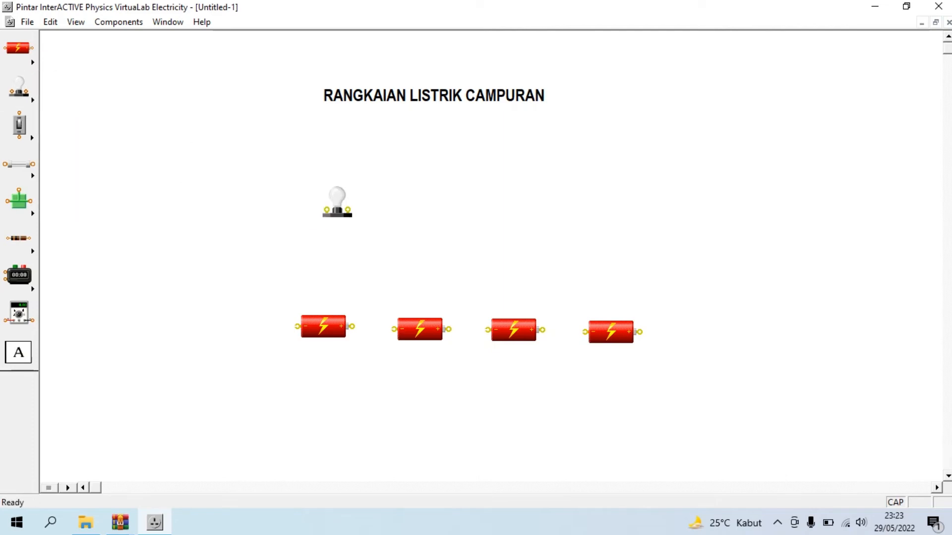
left_click(342, 172)
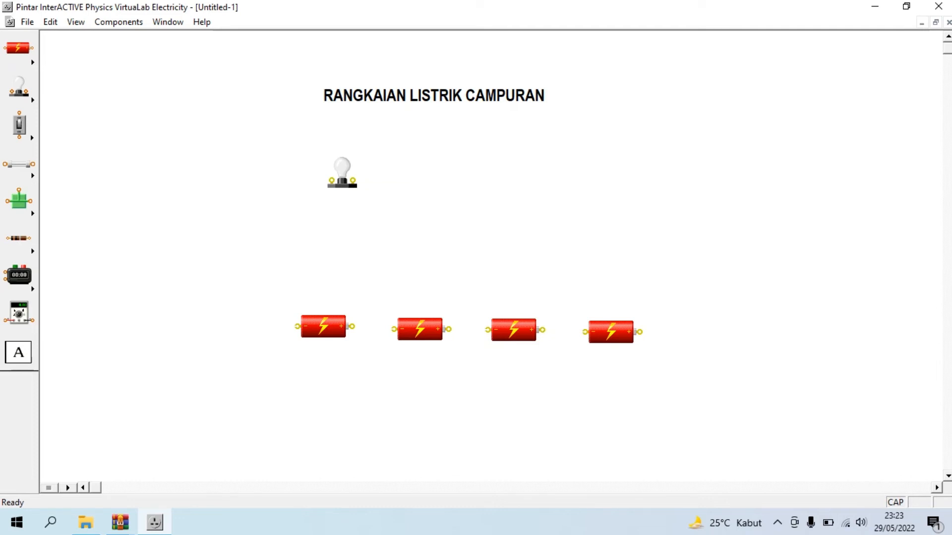
left_click(19, 89)
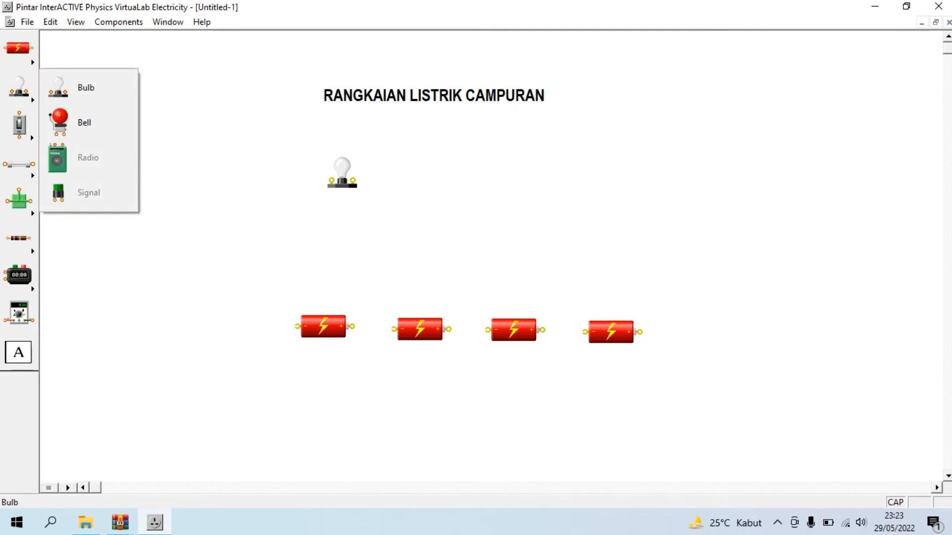
left_click(58, 89)
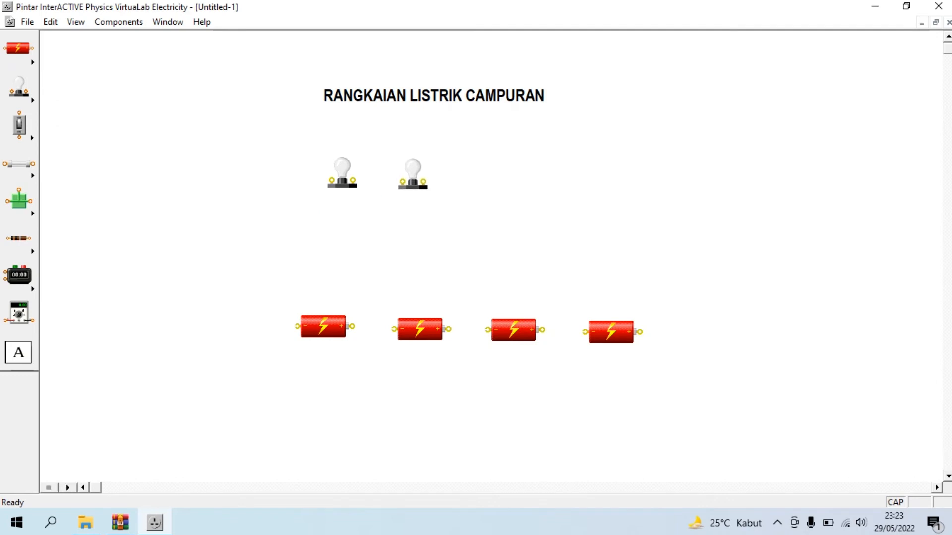
left_click(19, 88)
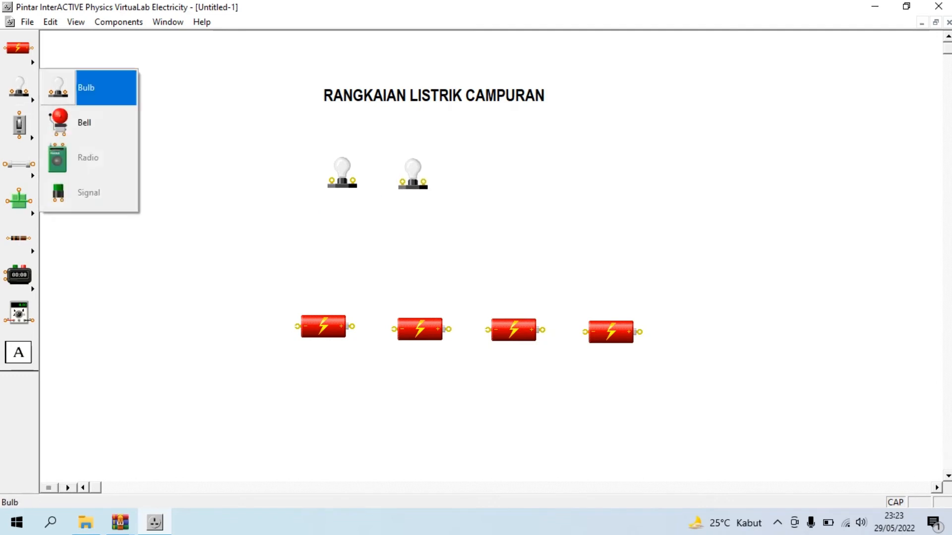
left_click(59, 89)
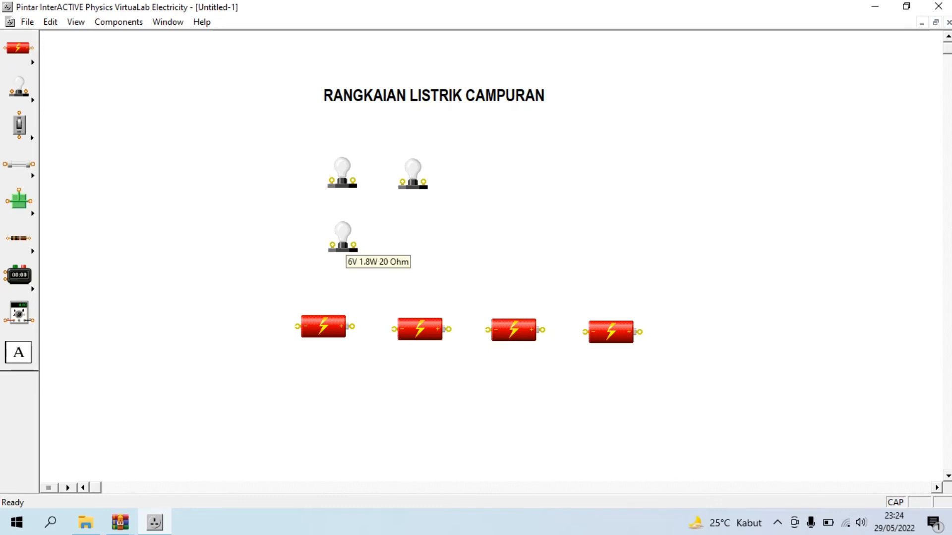
Change the colour of the lower bulb to blue
double_click(343, 236)
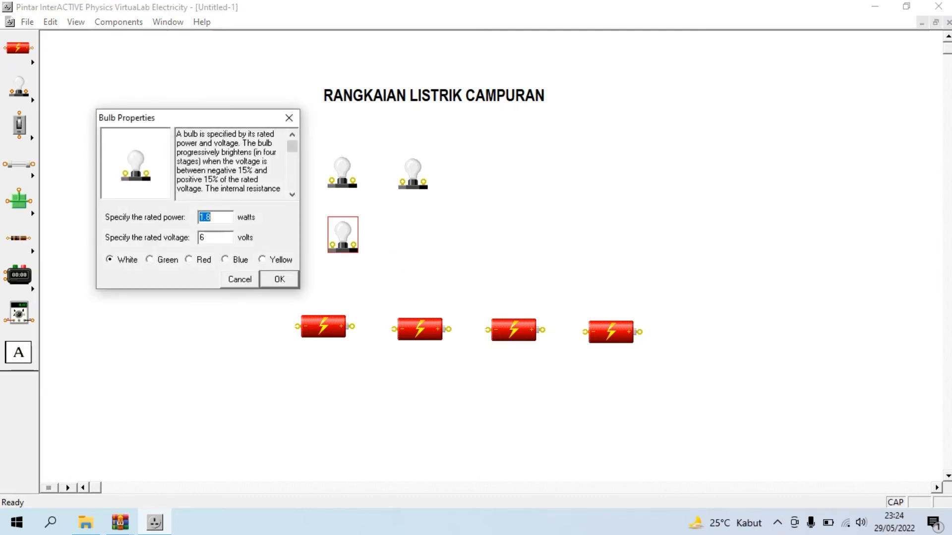
left_click(226, 260)
key("Return")
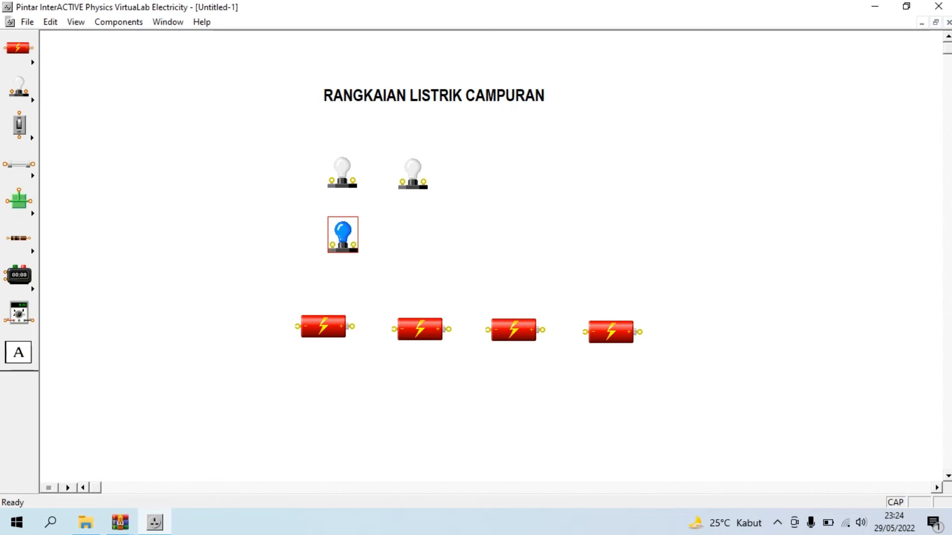
Set the upper-left bulb's rated voltage to 3 volts and its colour to red
double_click(343, 177)
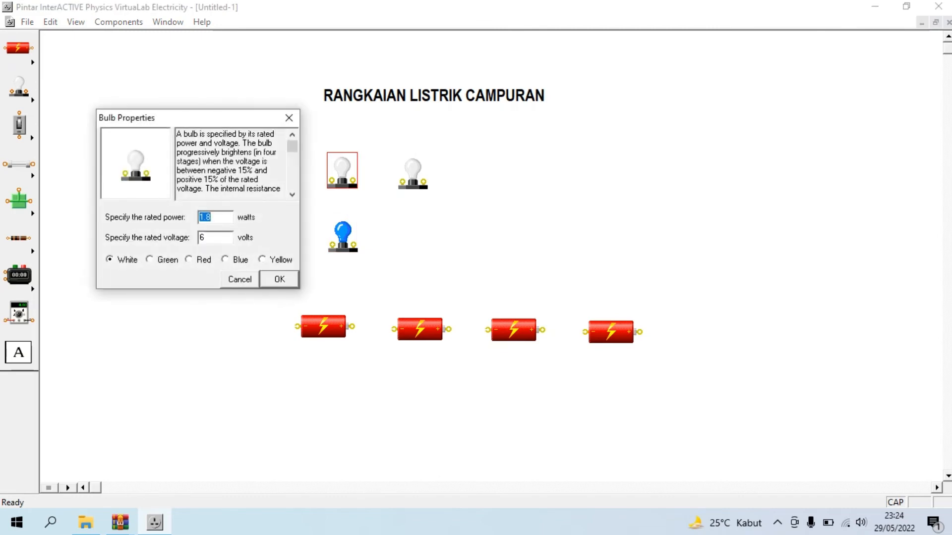
key("Tab")
key("BackSpace")
type("3")
left_click(189, 259)
key("Return")
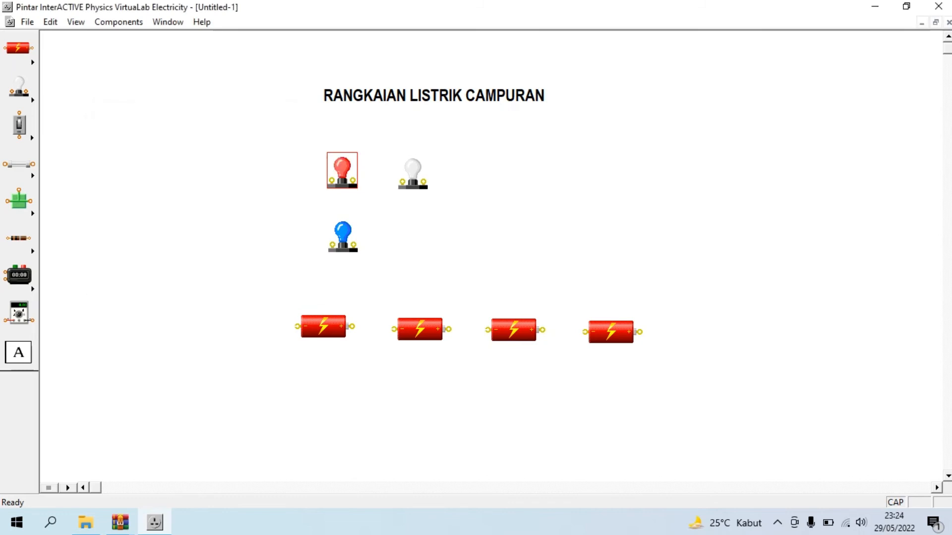
Set the remaining white bulb's rated voltage to 3 volts and its colour to green
double_click(413, 171)
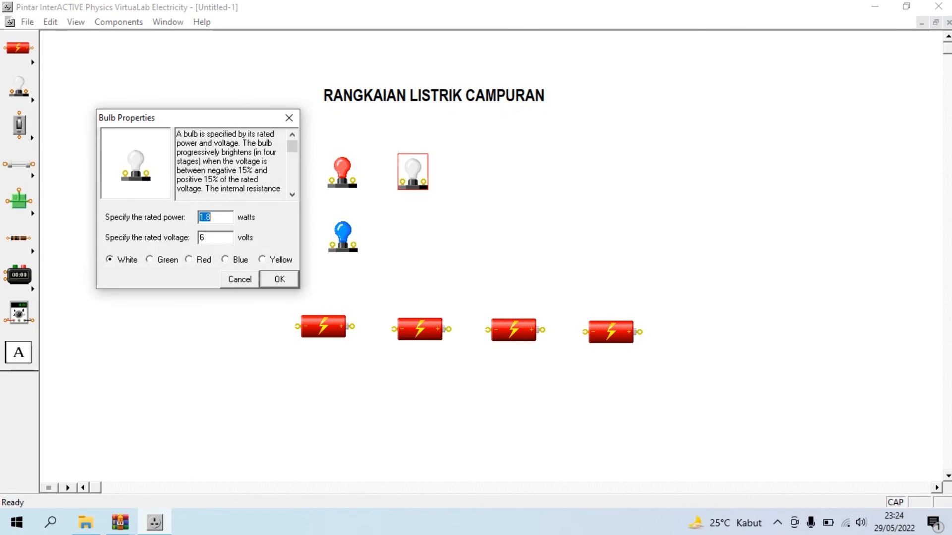
left_click(207, 238)
key("BackSpace")
type("3")
left_click(150, 259)
key("Return")
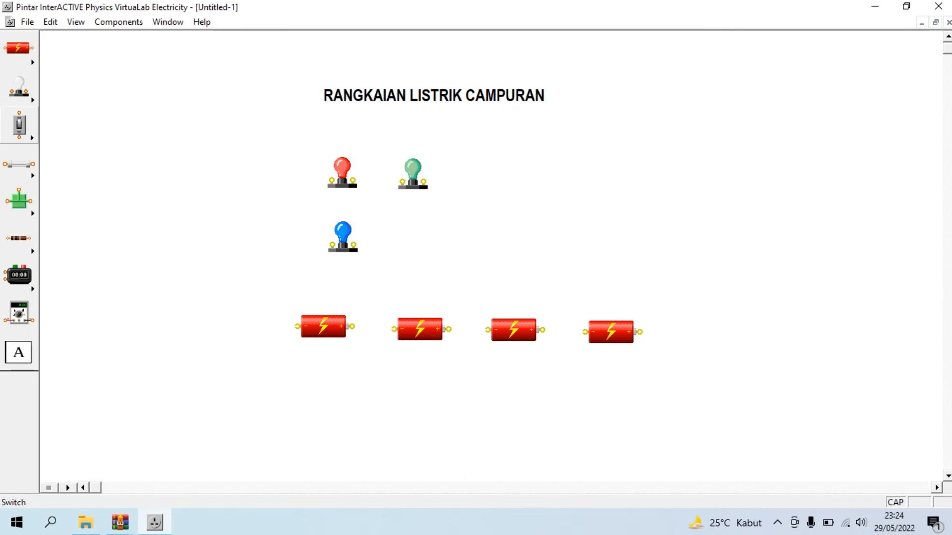
Place two SPST 1 switches one above the other to the right of the bulbs, and a multimeter beside the rightmost battery
left_click(20, 125)
left_click(56, 124)
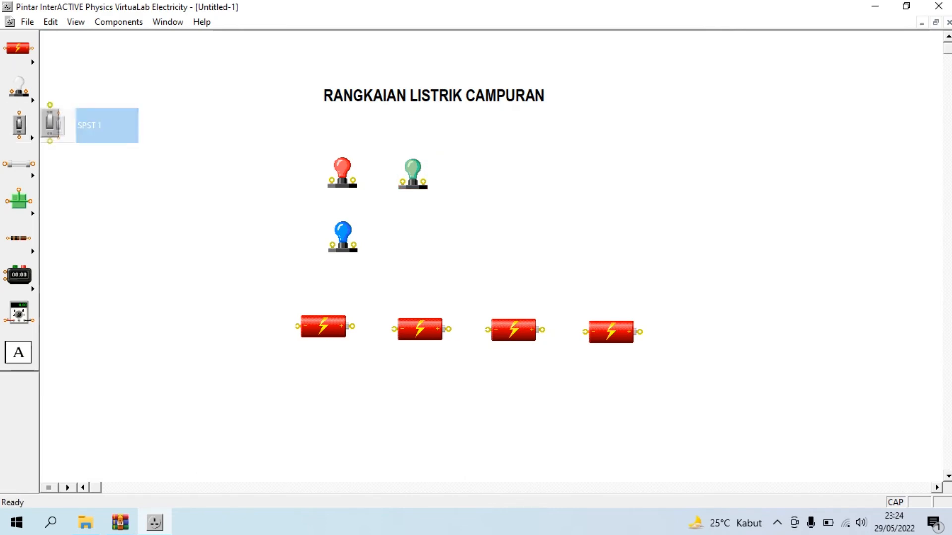
left_click(524, 176)
left_click(20, 125)
left_click(58, 125)
left_click(518, 242)
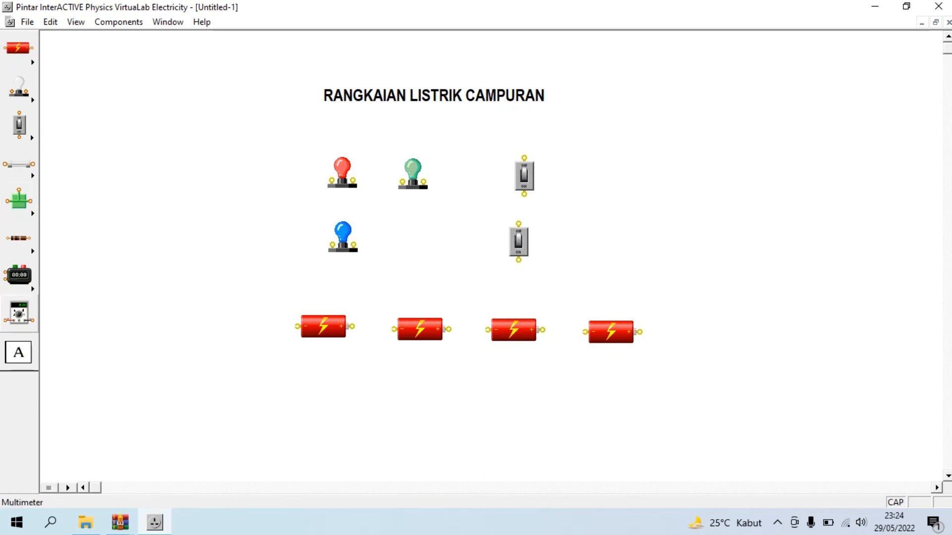
left_click(18, 313)
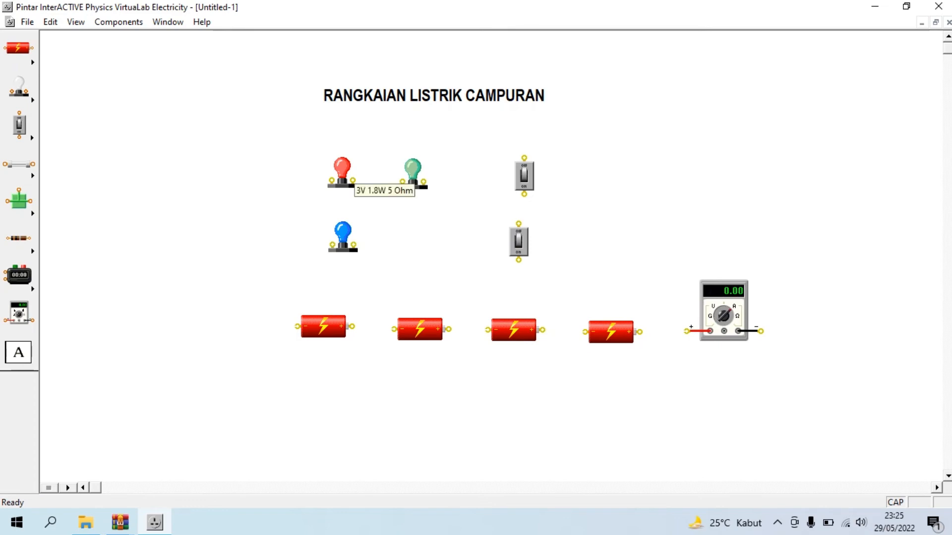
Move both switches above the rightmost battery and wire the red bulb through the green bulb to the upper switch's top terminal
left_click_drag(353, 181, 413, 172)
left_click_drag(524, 176, 517, 193)
left_click_drag(518, 242, 520, 257)
left_click(516, 193)
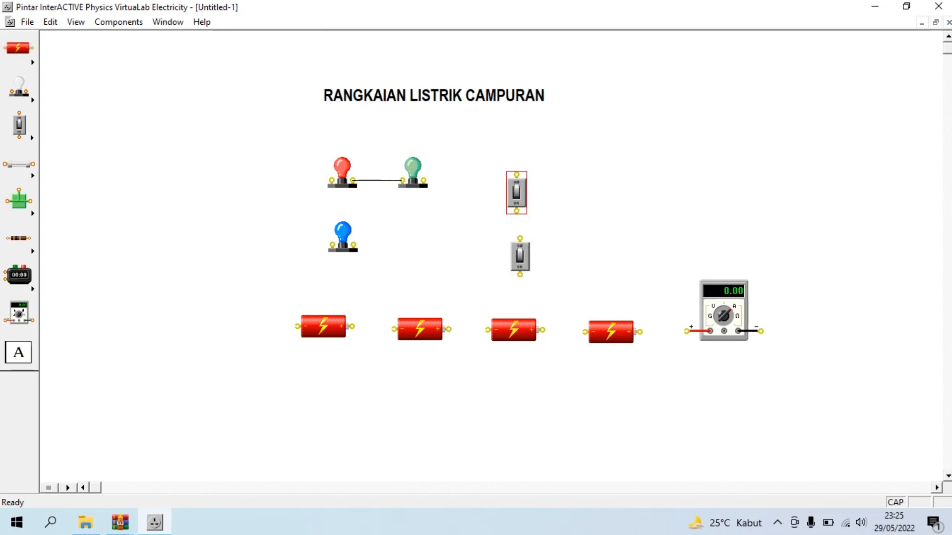
left_click_drag(517, 193, 623, 196)
left_click_drag(520, 256, 627, 249)
left_click_drag(623, 195, 624, 198)
left_click_drag(423, 180, 624, 180)
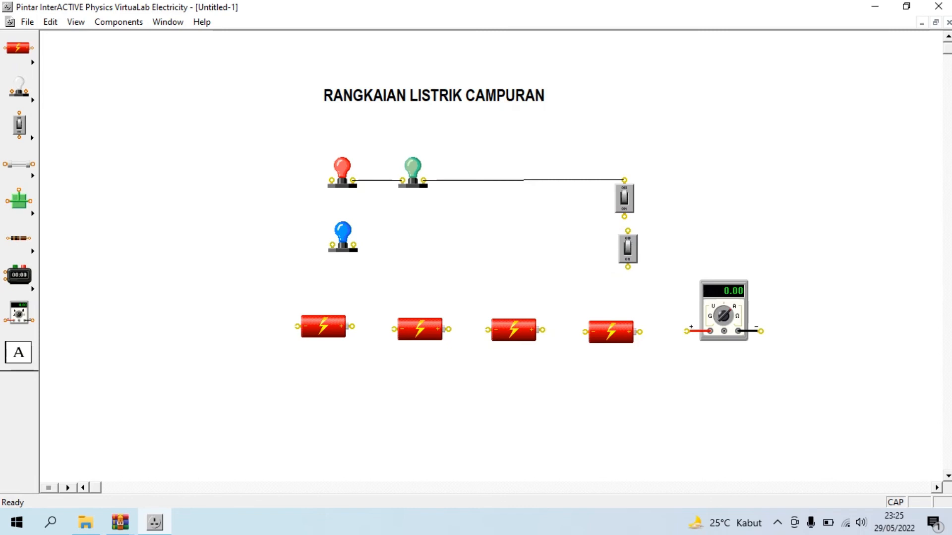
Place a T connector to the right of the switches and rotate it so its middle terminal points right
left_click(32, 213)
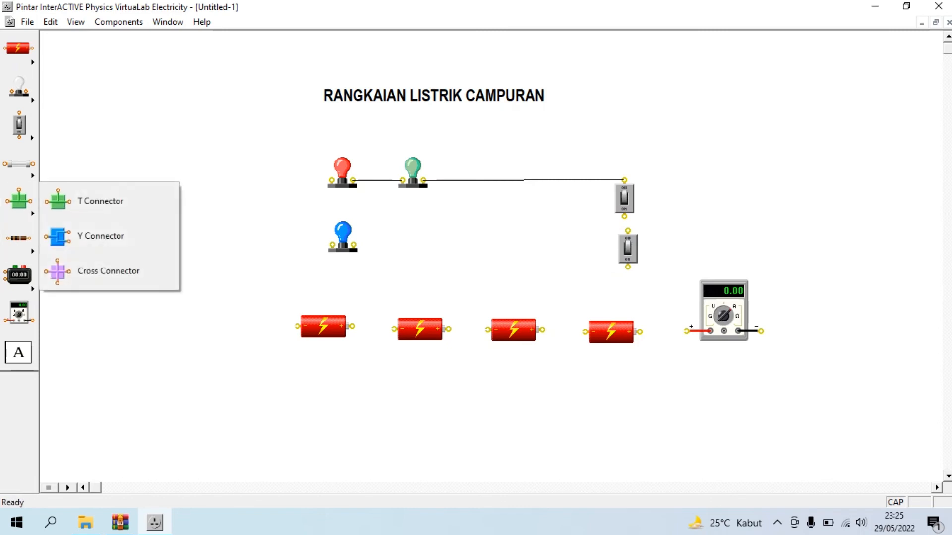
left_click(60, 200)
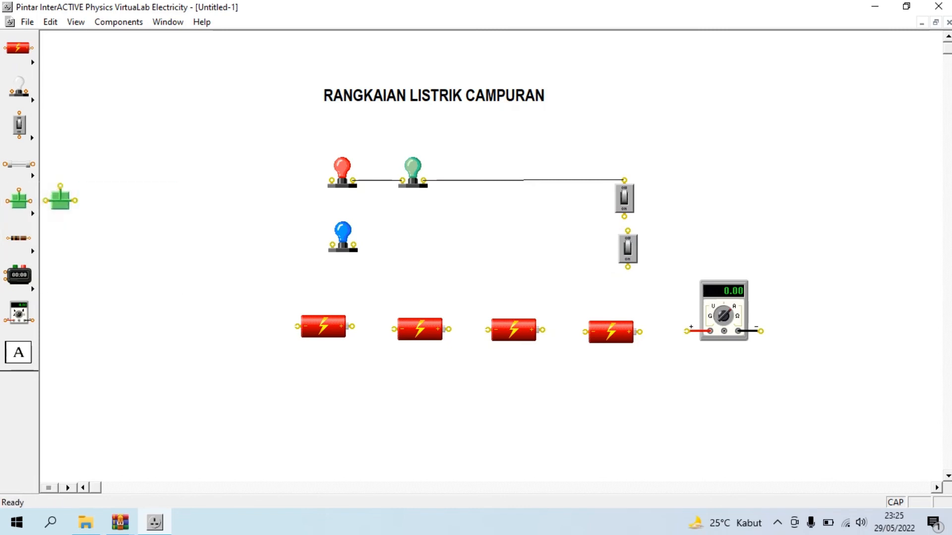
left_click(712, 212)
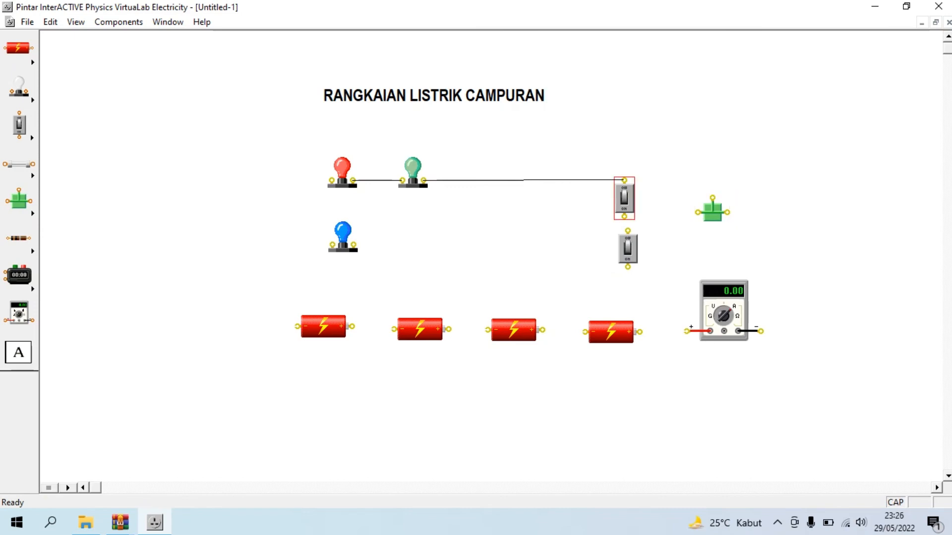
left_click_drag(624, 199, 624, 199)
left_click(712, 212)
right_click(713, 212)
right_click(712, 212)
right_click(712, 212)
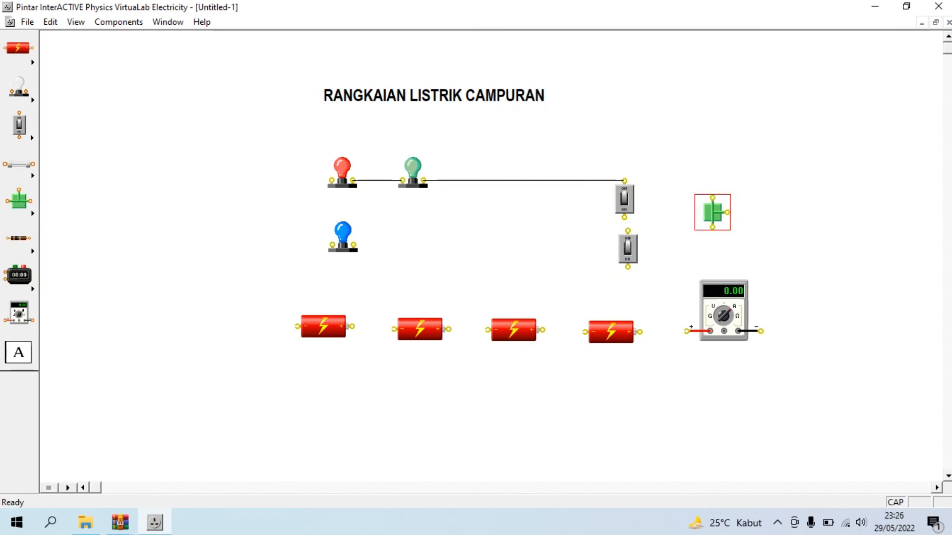
Wire the switches' facing terminals to the T connector's two vertical terminals, and its middle terminal to the multimeter's negative terminal
left_click(754, 238)
left_click_drag(627, 231, 712, 227)
left_click(627, 248)
left_click_drag(627, 247, 719, 212)
left_click(718, 212)
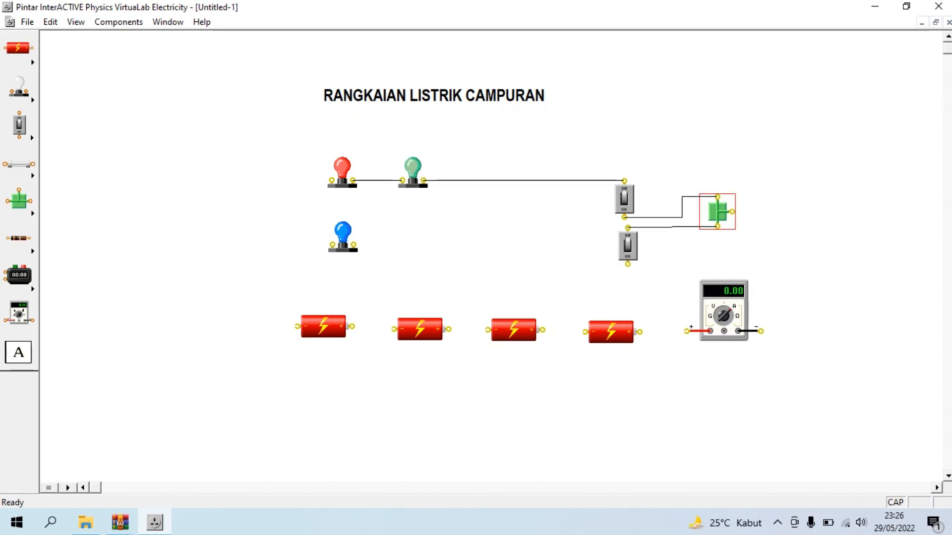
left_click(628, 245)
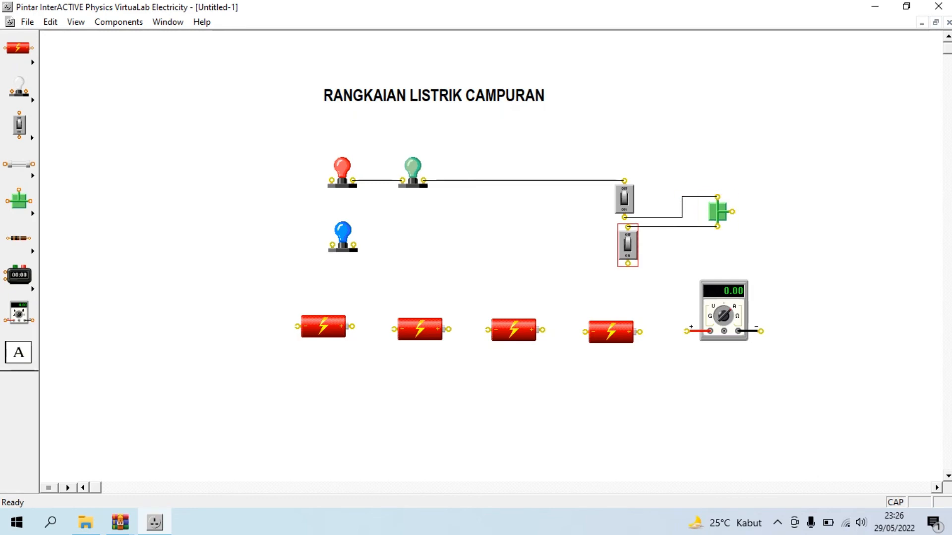
left_click_drag(717, 212, 755, 332)
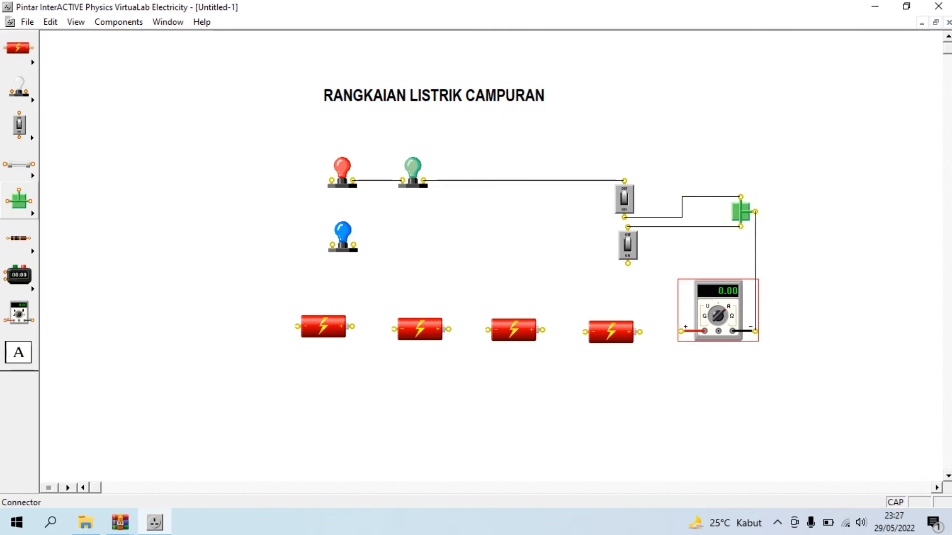
Place a Y connector to the left of the bulbs and shift the green and blue bulbs right to space out the circuit
left_click_drag(19, 201, 291, 214)
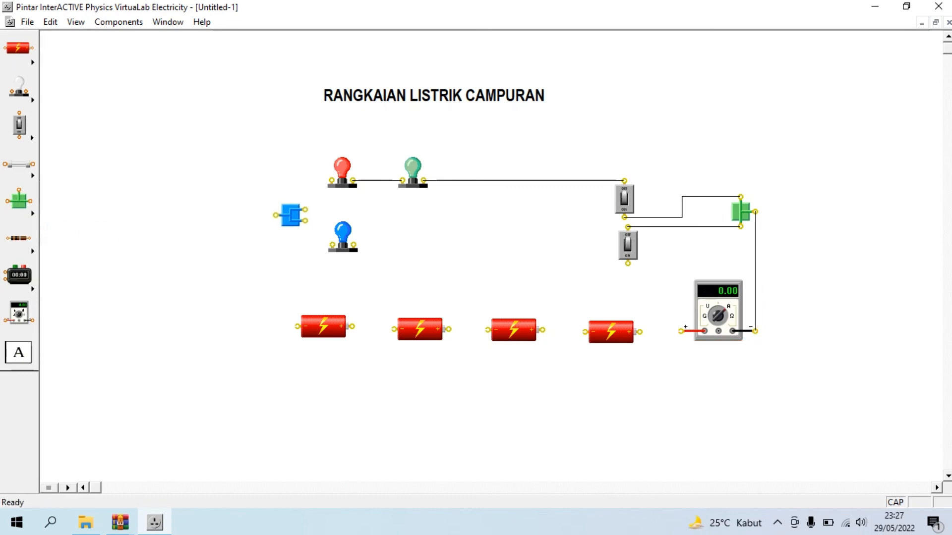
left_click_drag(342, 232, 382, 231)
left_click_drag(412, 169, 470, 168)
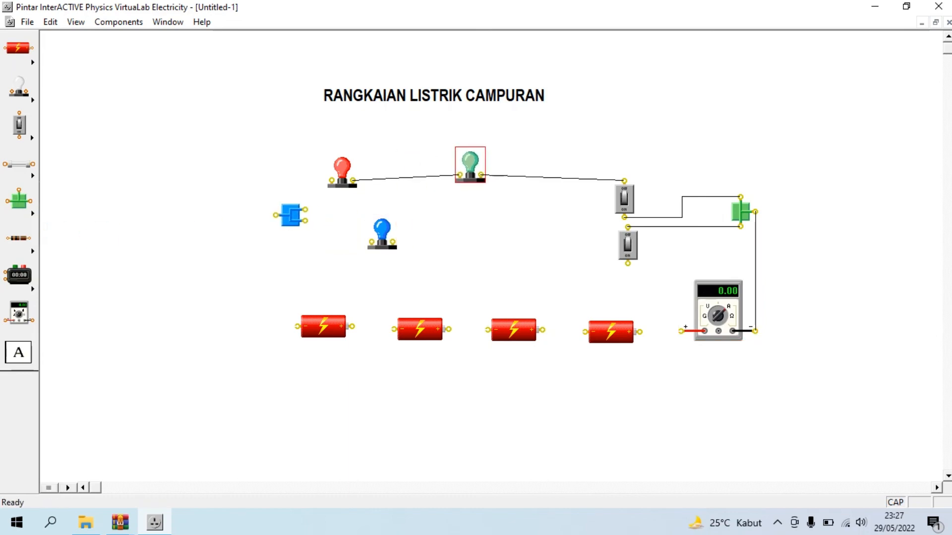
left_click_drag(382, 231, 401, 226)
left_click_drag(290, 215, 287, 235)
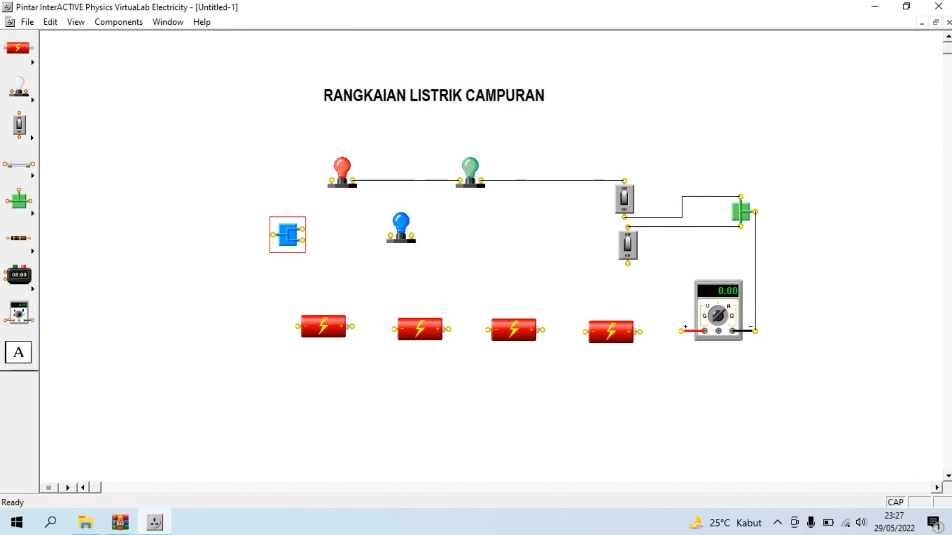
Wire the Y connector's branches to the red and blue bulbs, and the blue bulb's right terminal to the lower switch's bottom terminal
left_click_drag(331, 180, 301, 180)
mouse_move(287, 235)
left_mouse_down()
mouse_move(382, 241)
mouse_move(401, 231)
mouse_move(627, 263)
left_mouse_up()
left_click(401, 229)
mouse_move(433, 244)
left_mouse_down()
mouse_move(408, 275)
mouse_move(410, 262)
left_mouse_up()
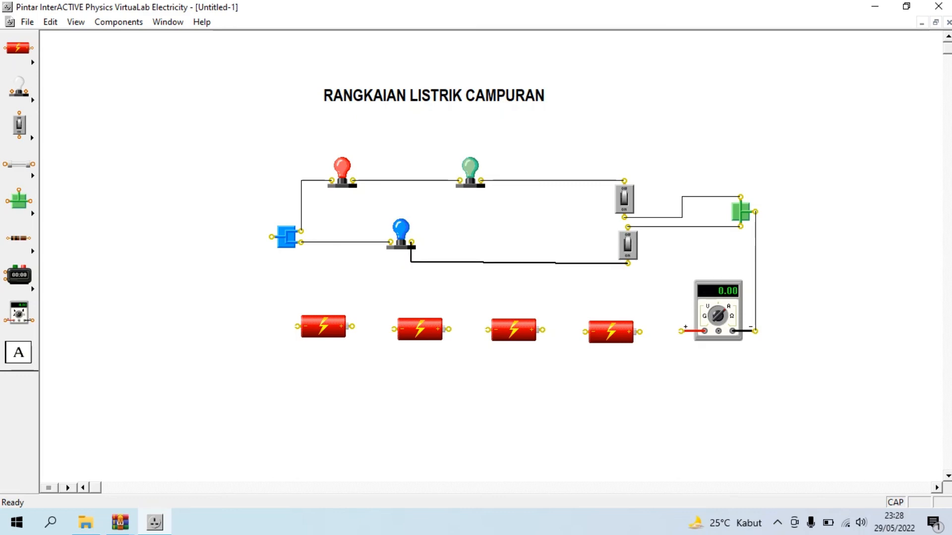
Wire the Y connector's single terminal through the four batteries in series to the multimeter's positive terminal
mouse_move(272, 237)
left_mouse_down()
mouse_move(269, 308)
mouse_move(297, 327)
left_mouse_up()
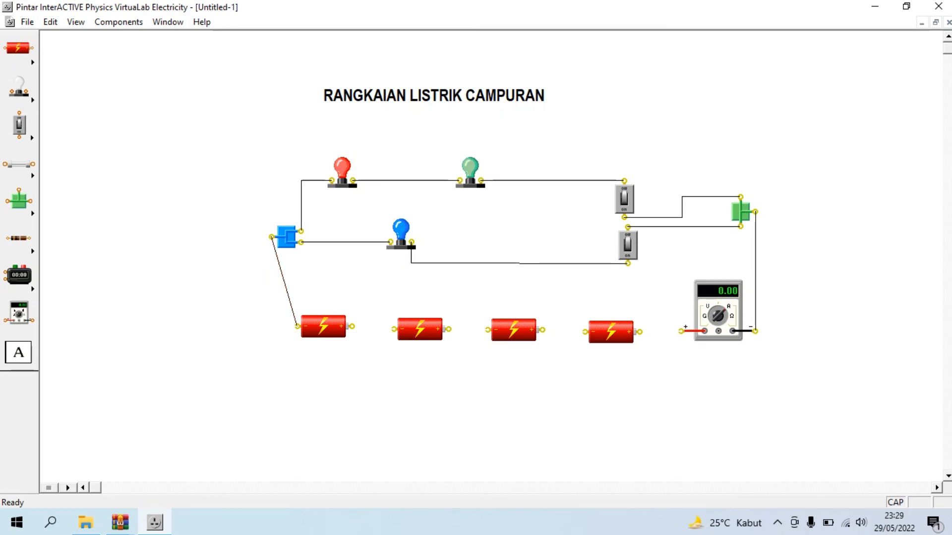
left_click_drag(285, 282, 272, 326)
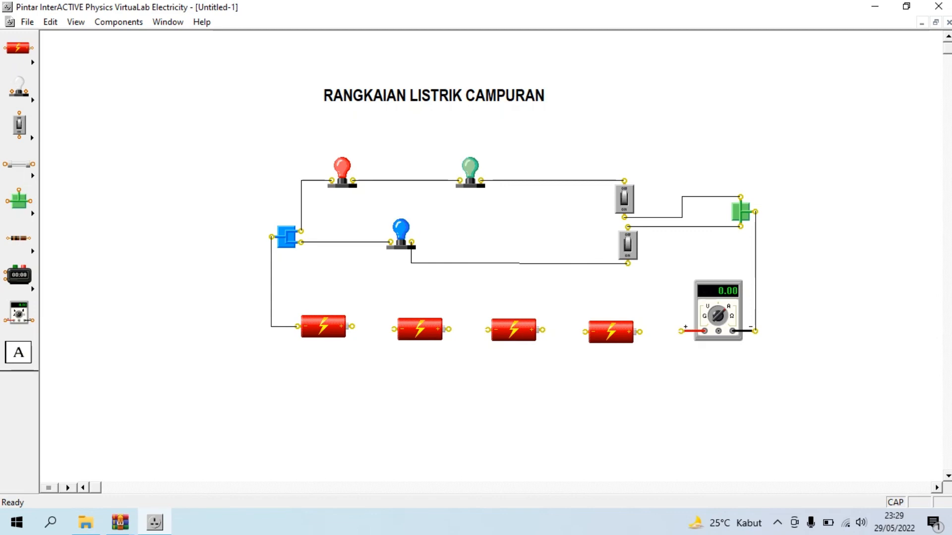
left_click_drag(351, 327, 585, 332)
left_click_drag(611, 332, 681, 331)
left_click_drag(718, 303, 718, 299)
left_click(717, 377)
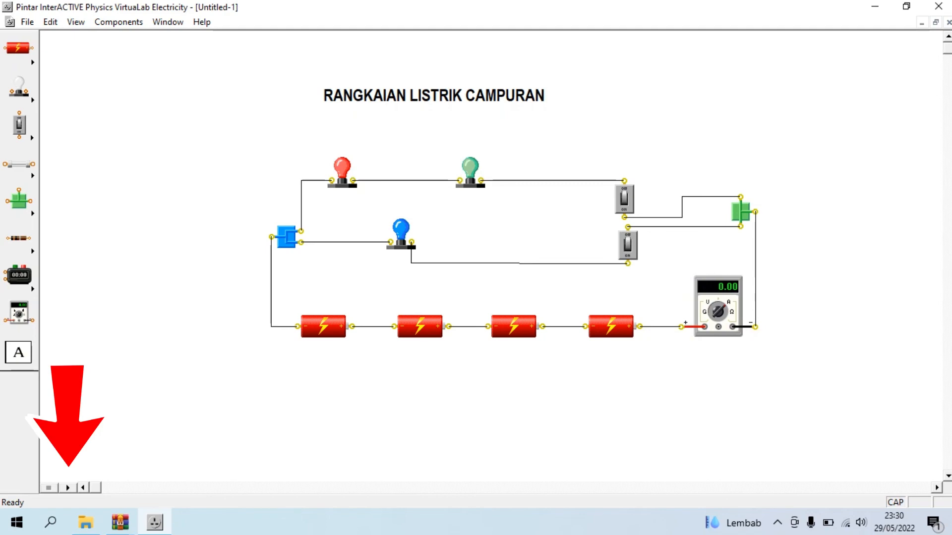
Run the mixed circuit simulation and turn on the lower switch followed by the upper switch
left_click(67, 488)
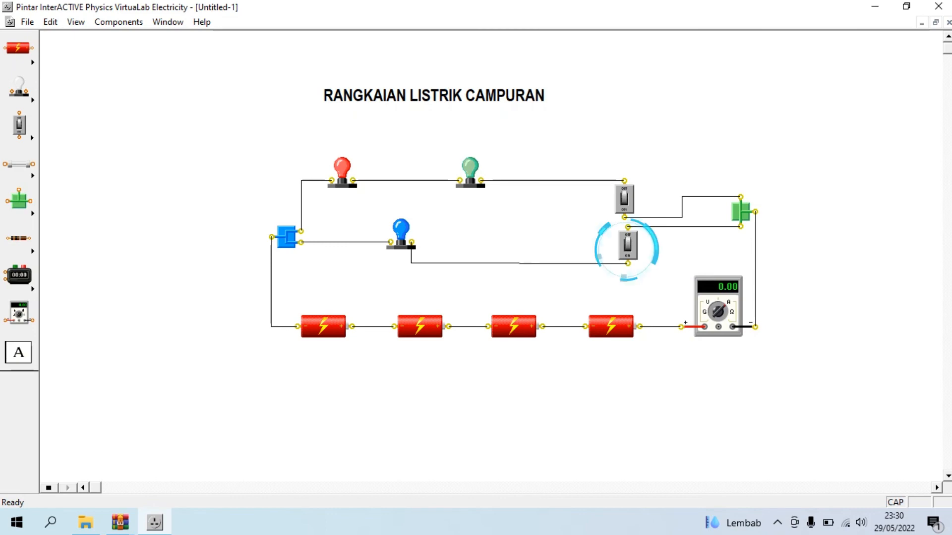
left_click(627, 245)
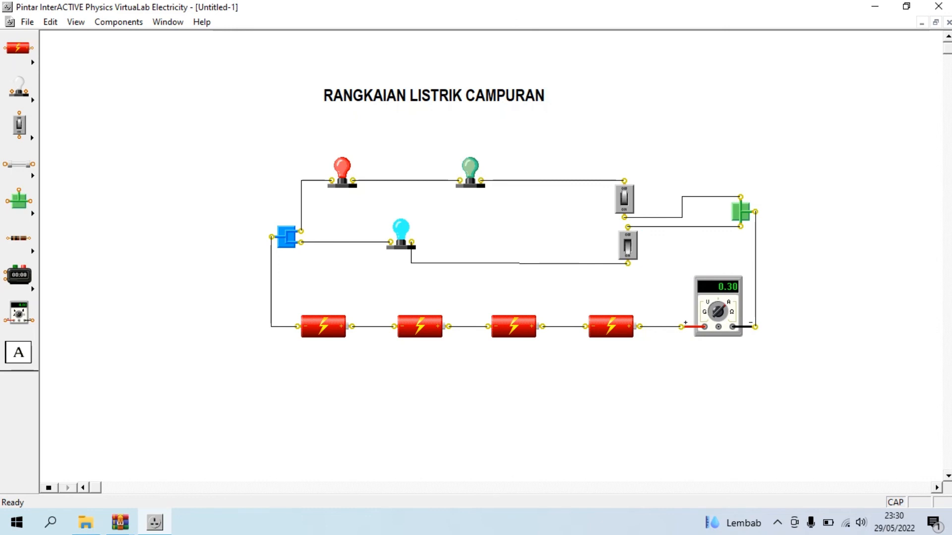
left_click(623, 198)
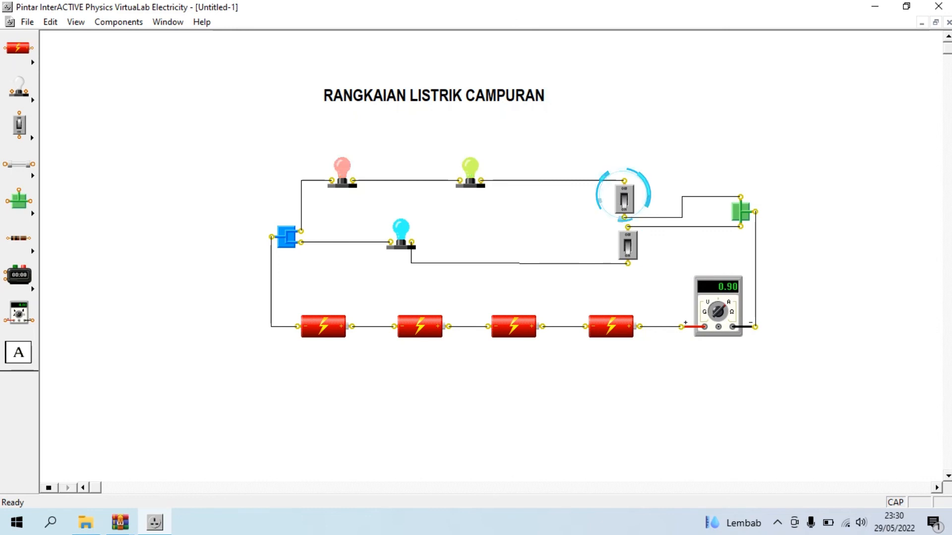